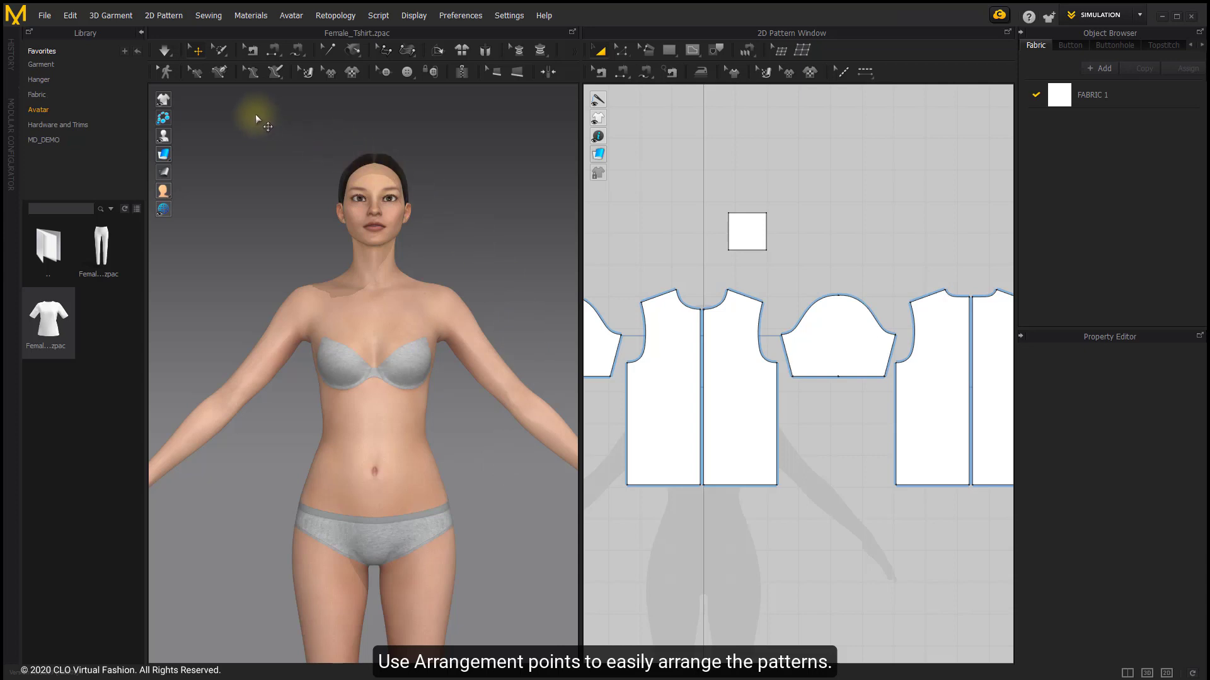
# Show the arrangement points around the avatar in the 3D view
pyautogui.moveTo(168, 137)
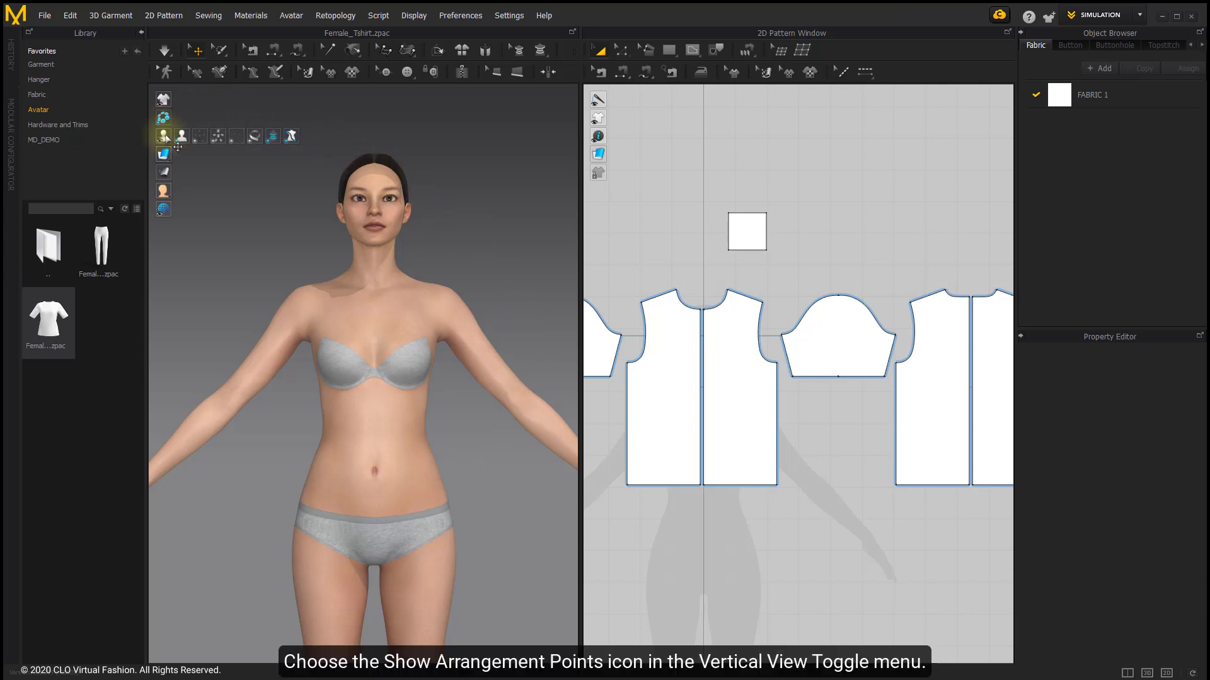
pyautogui.click(203, 141)
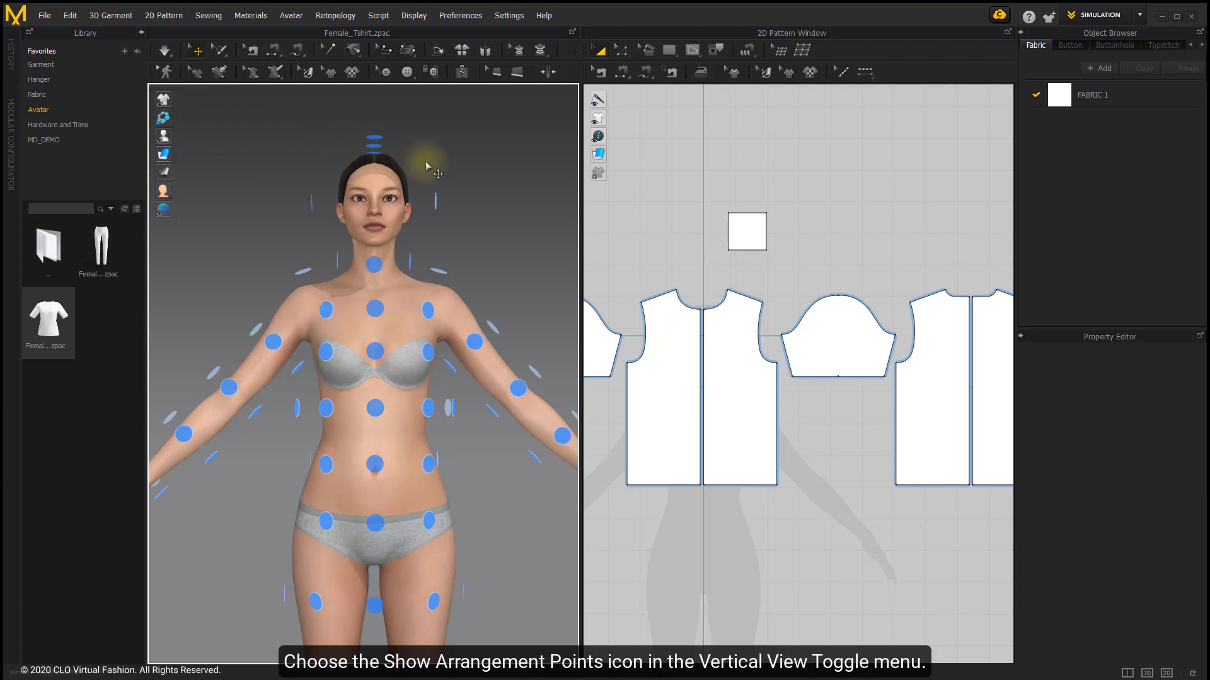
pyautogui.scroll(-5, 540, 304)
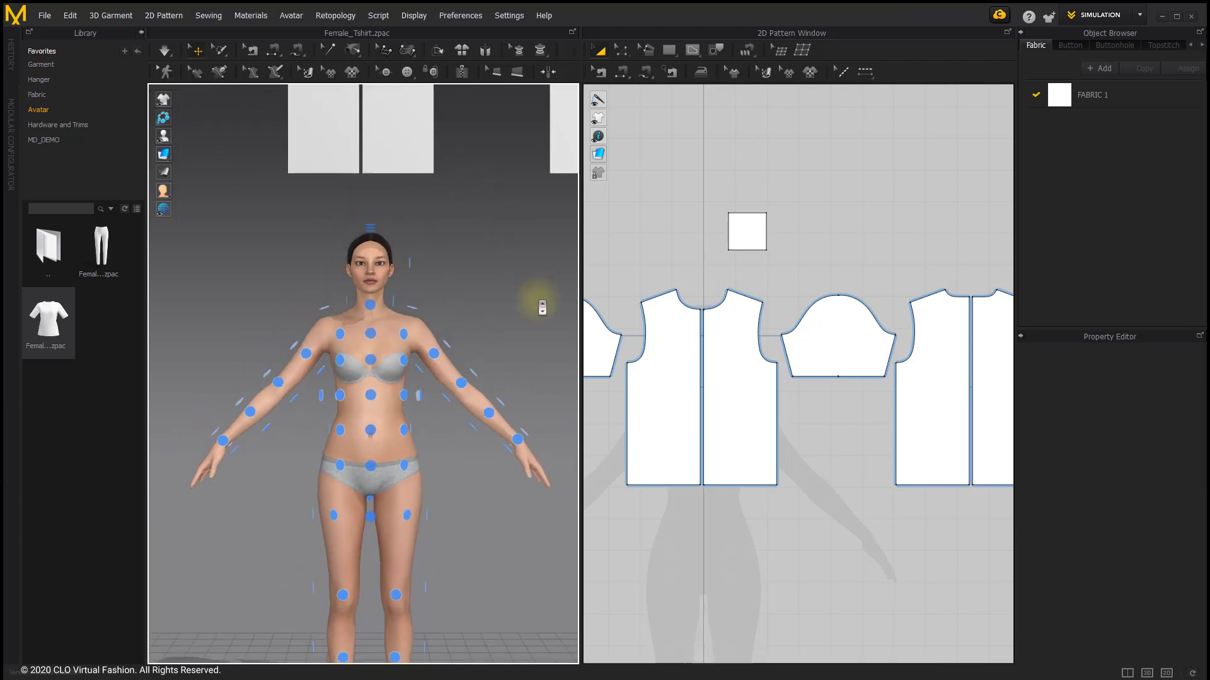
# Arrange the small square pattern around the avatar's left arm using the arrangement point near the elbow, and deselect it
pyautogui.click(386, 155)
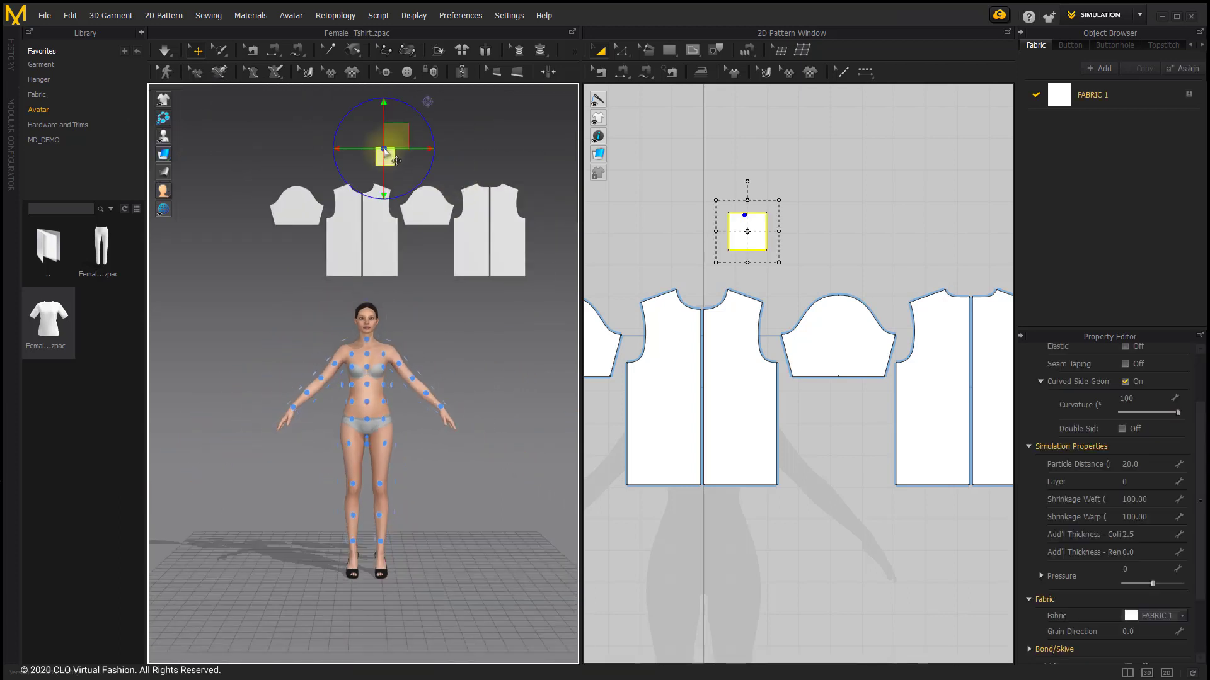
pyautogui.scroll(10, 482, 334)
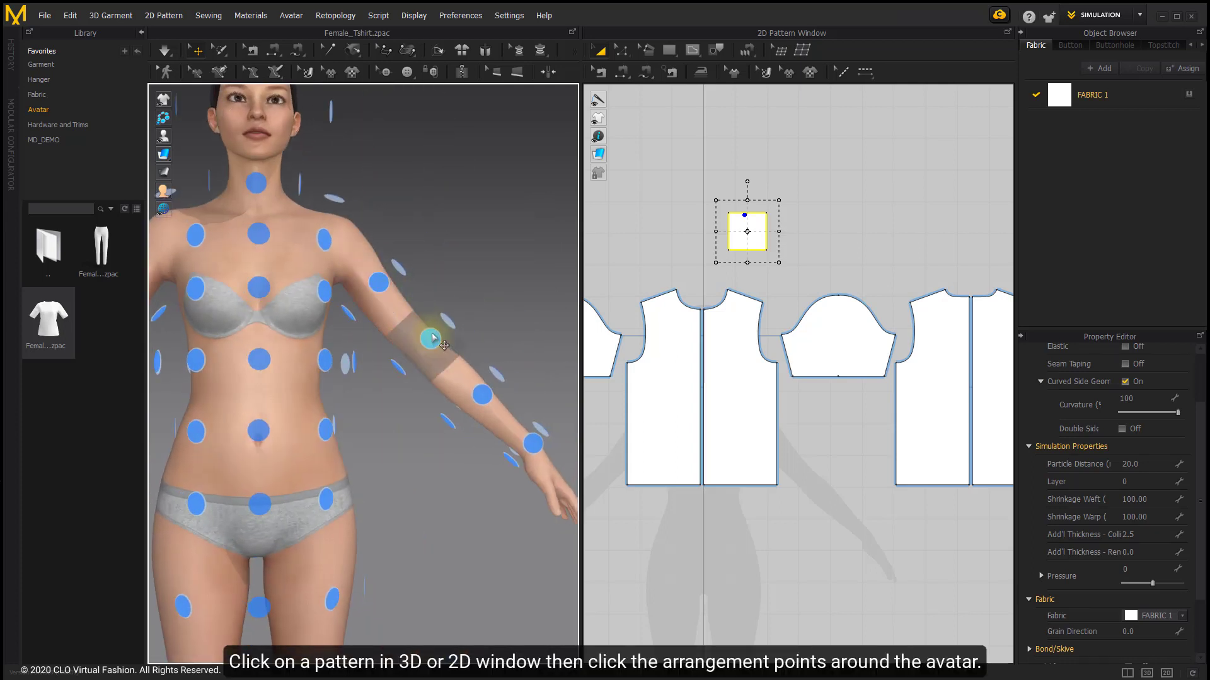
pyautogui.click(431, 338)
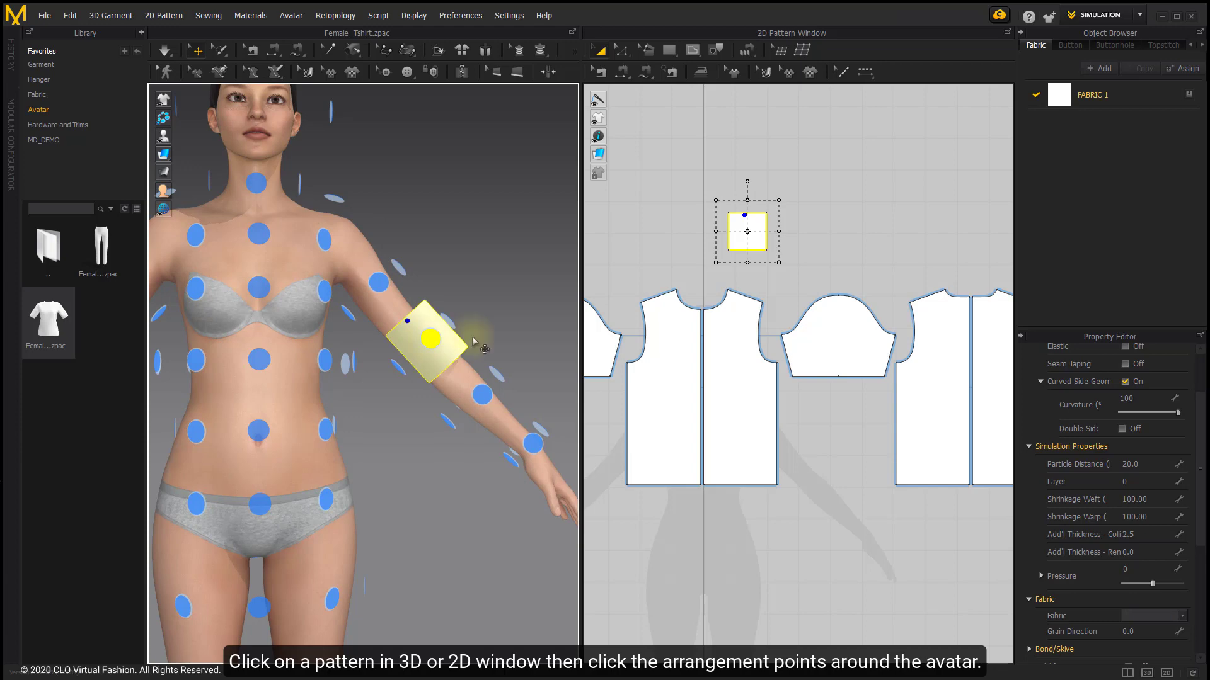
pyautogui.moveTo(473, 340); pyautogui.dragTo(503, 341, button='right')
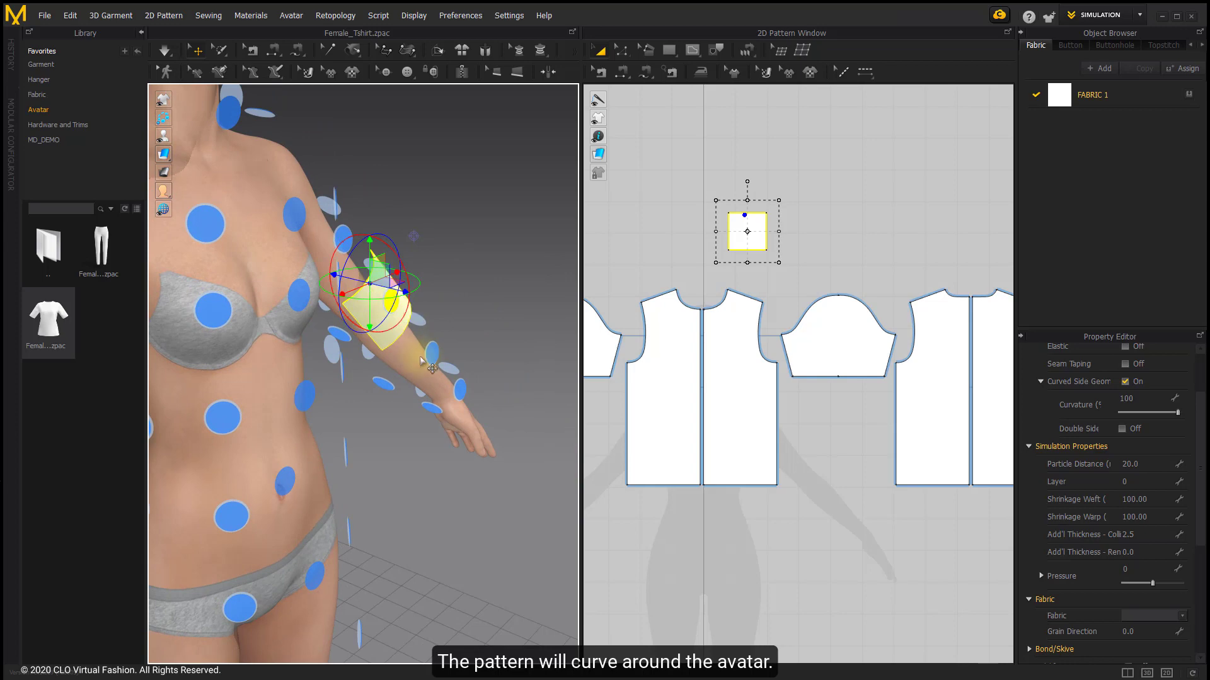
pyautogui.scroll(3, 420, 358)
pyautogui.press('2')
pyautogui.scroll(-2, 391, 338)
pyautogui.moveTo(387, 345); pyautogui.dragTo(378, 451, button='middle')
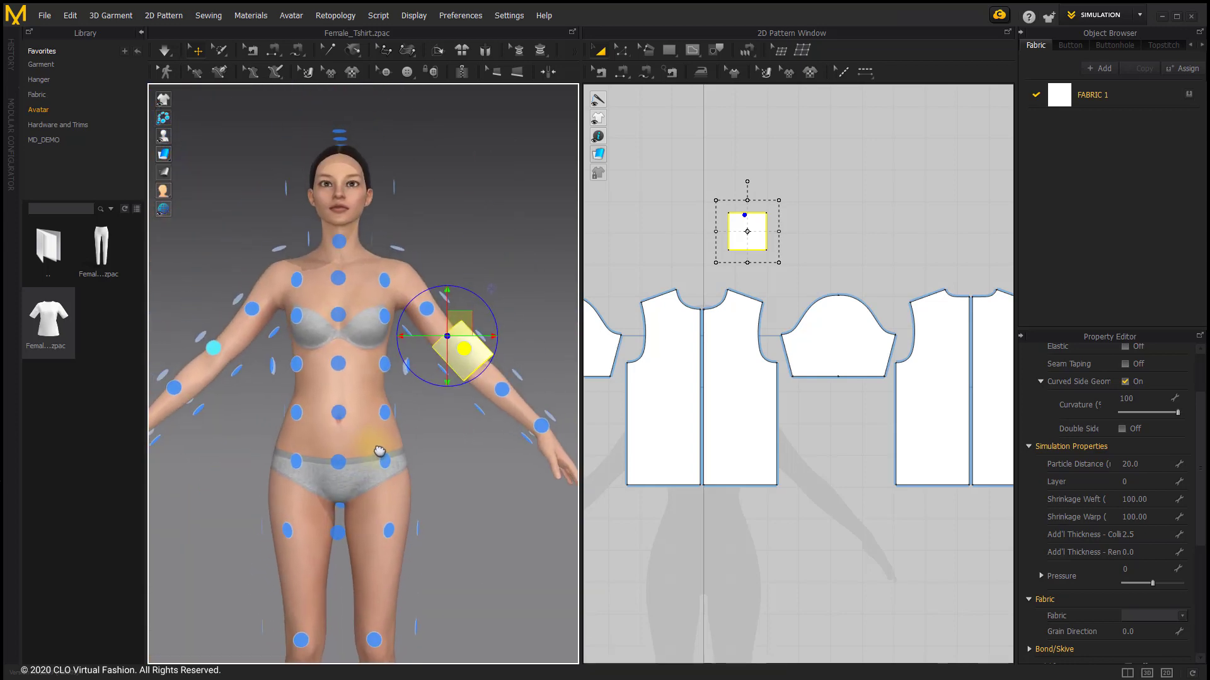
pyautogui.click(485, 483)
# Arrange the symmetric front body patterns on the avatar by placing the left-side half on the symmetric waist-level arrangement point
pyautogui.scroll(4, 468, 390)
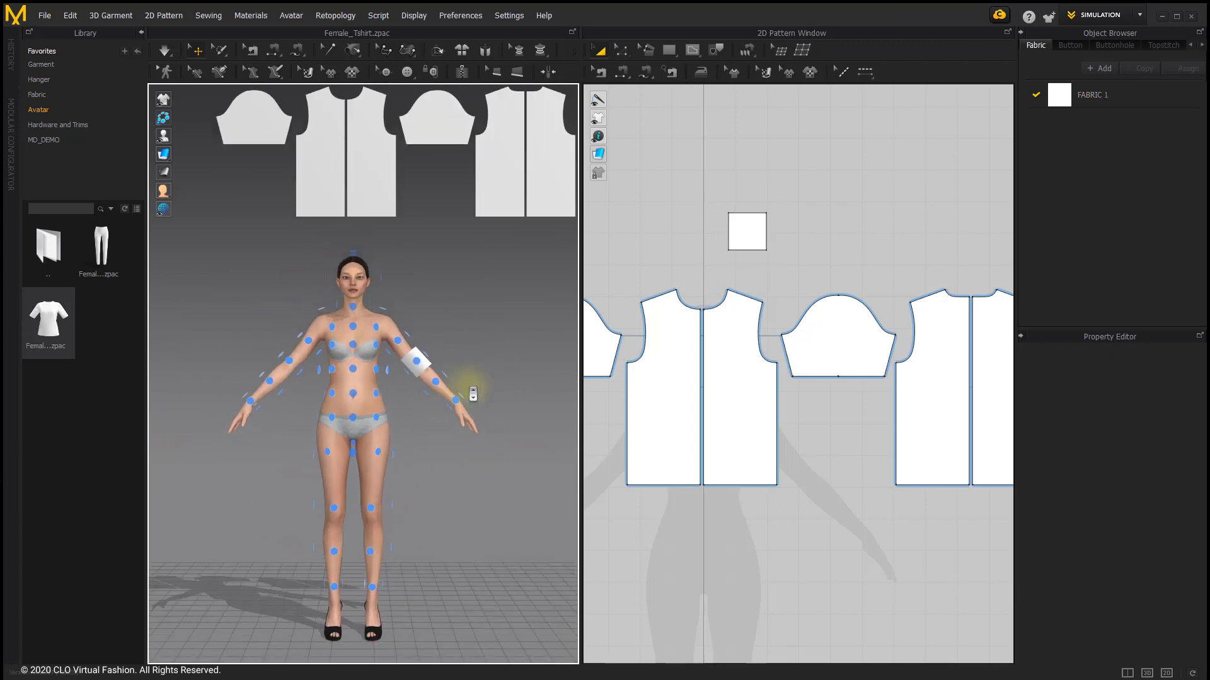
pyautogui.click(373, 191)
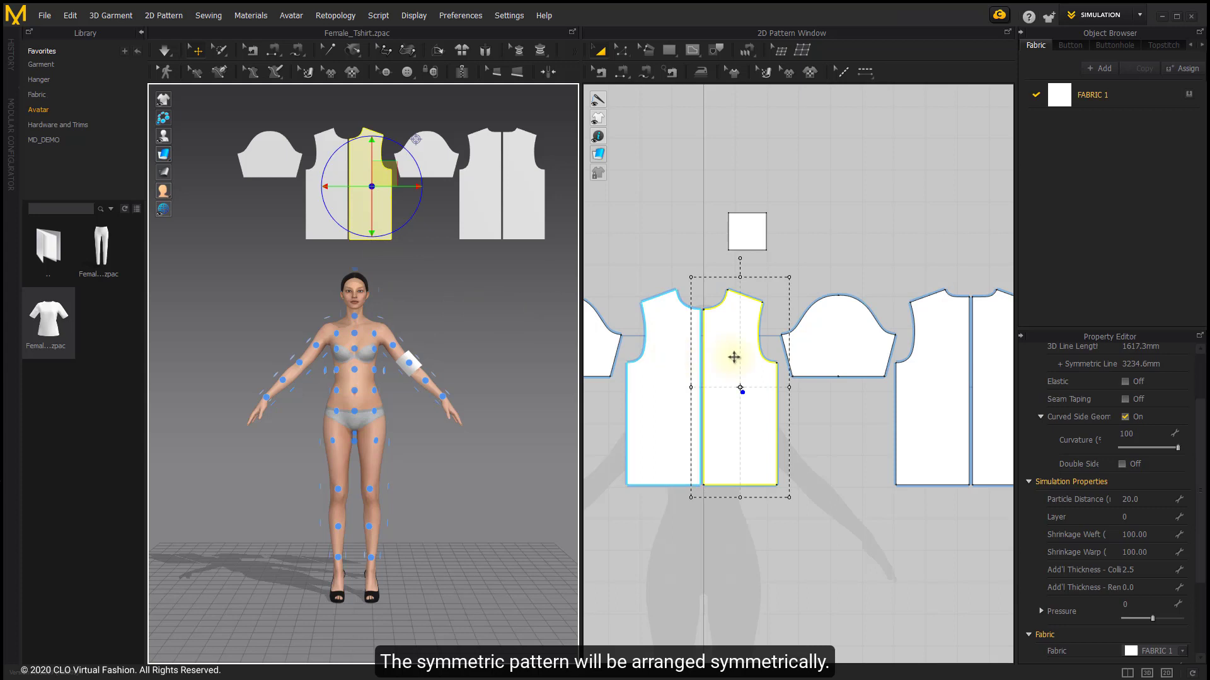
pyautogui.scroll(6, 403, 324)
pyautogui.moveTo(445, 338); pyautogui.dragTo(424, 351, button='right')
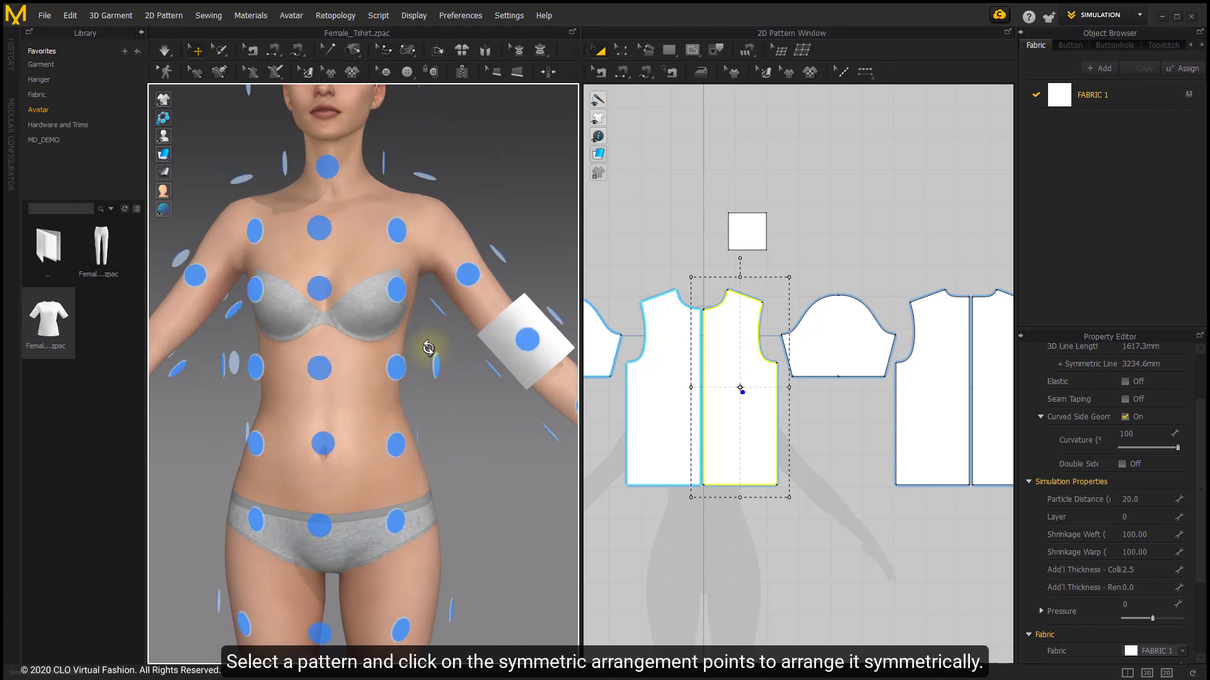
pyautogui.click(396, 368)
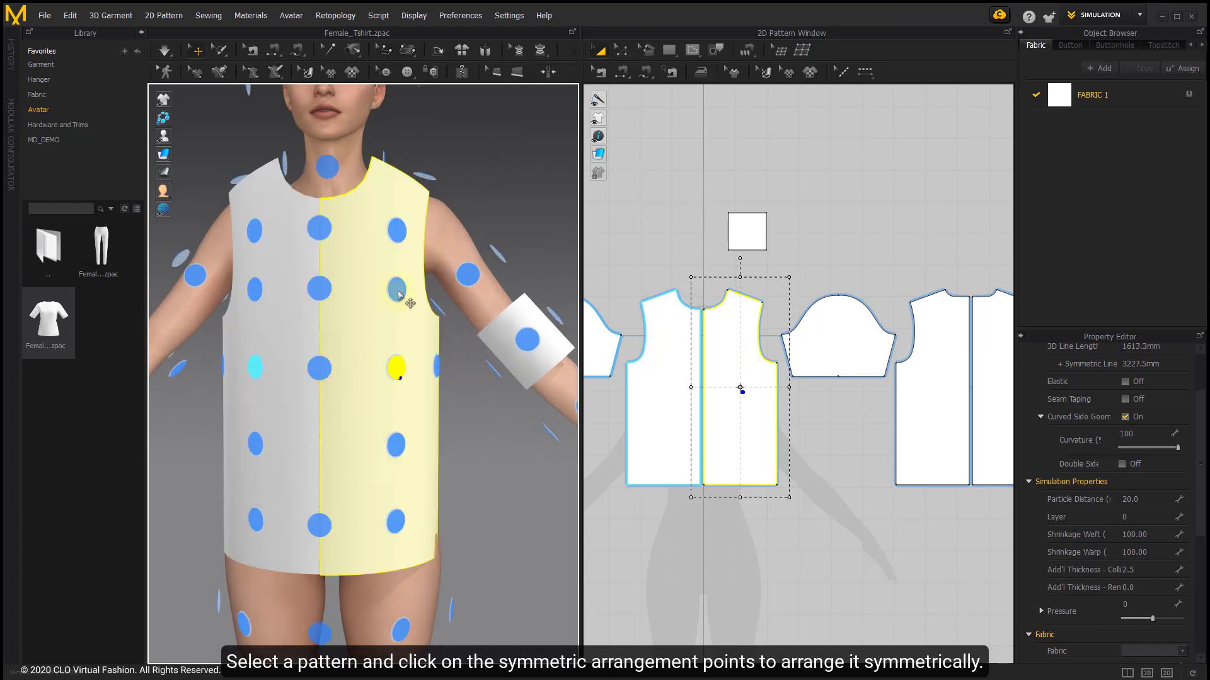
pyautogui.scroll(5, 445, 389)
pyautogui.moveTo(465, 376); pyautogui.dragTo(455, 361, button='middle')
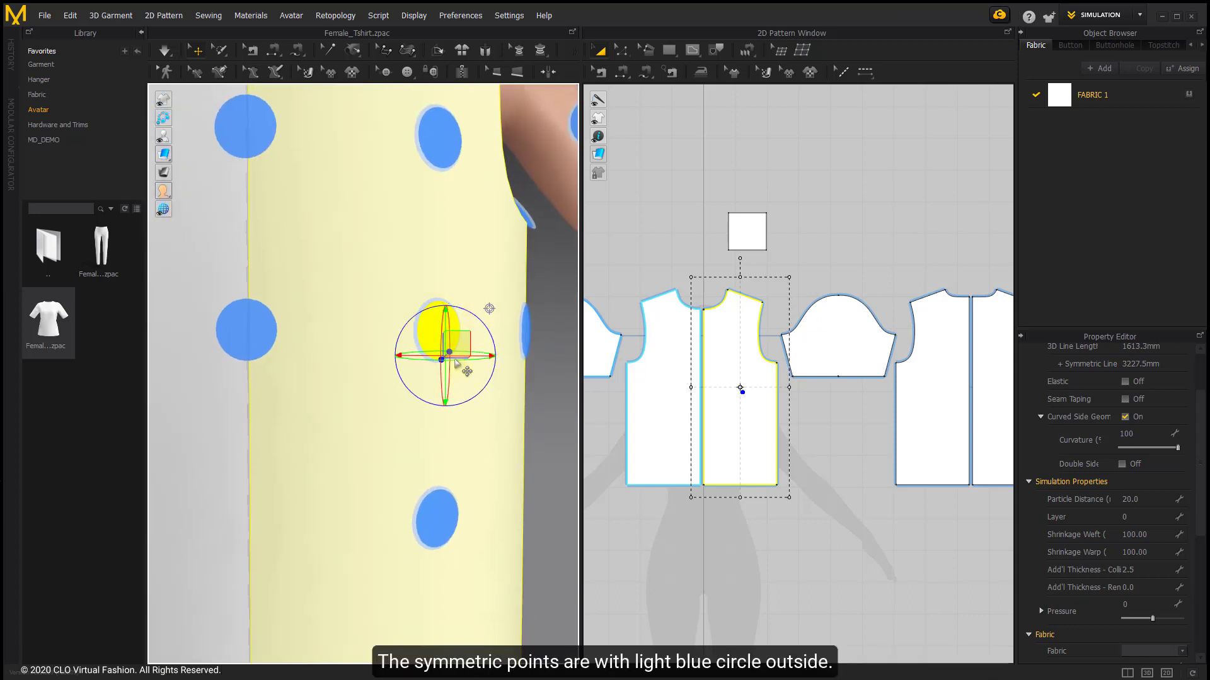
pyautogui.scroll(-5, 469, 419)
pyautogui.moveTo(455, 425); pyautogui.dragTo(464, 424, button='right')
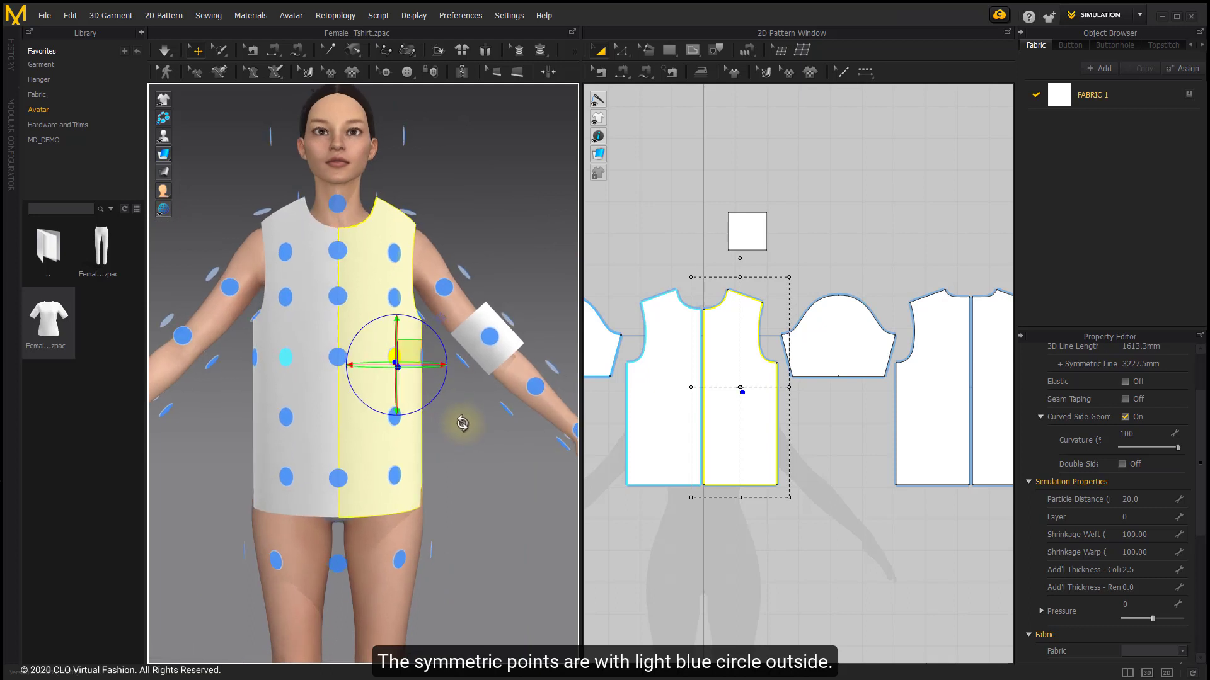
pyautogui.click(481, 451)
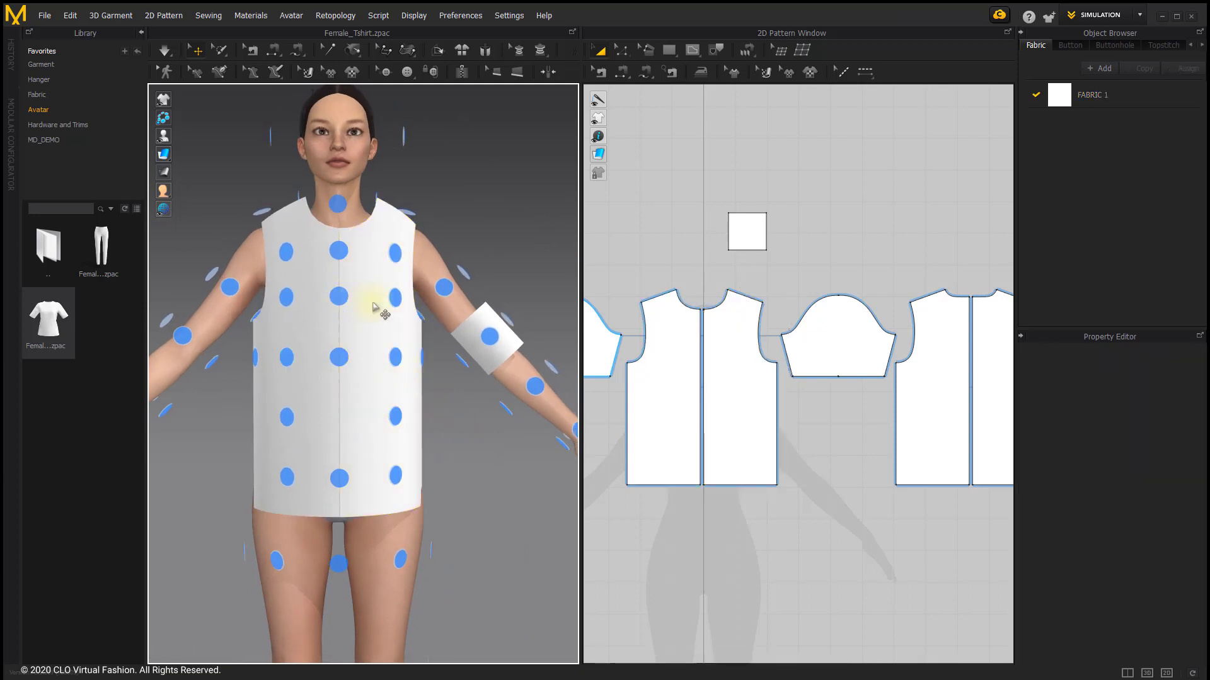
# Select the front body pattern on the avatar's left side and bring up its Arrangement properties
pyautogui.scroll(-2, 422, 406)
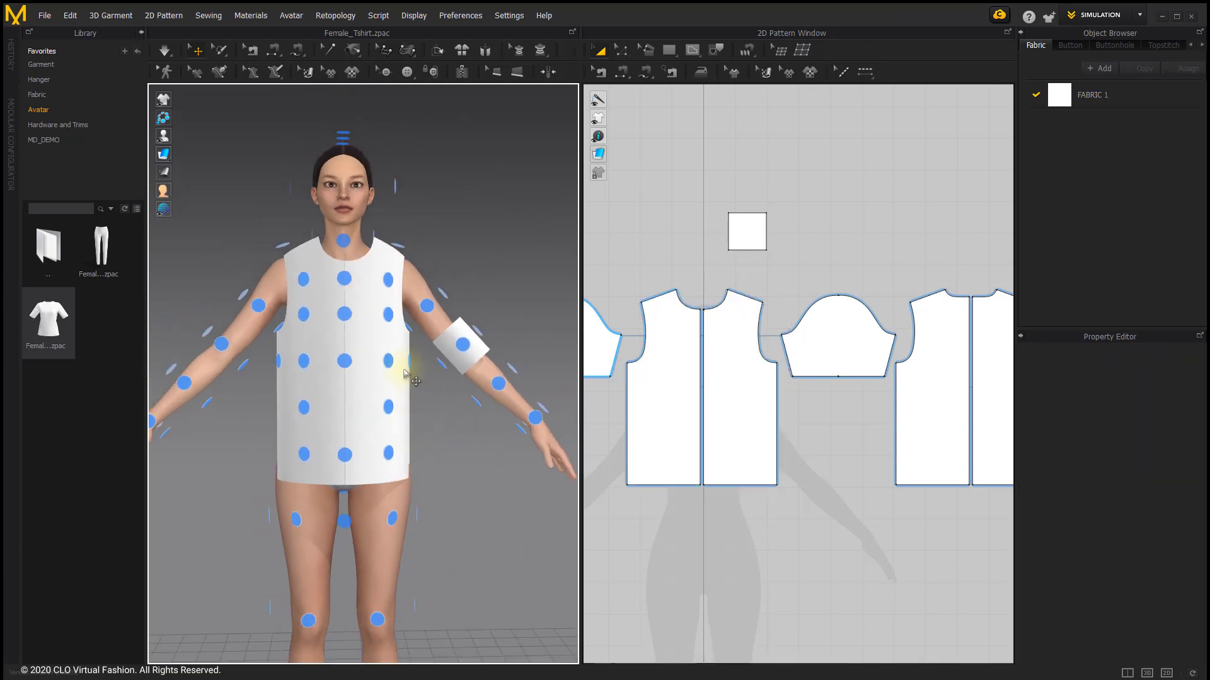
pyautogui.scroll(3, 398, 378)
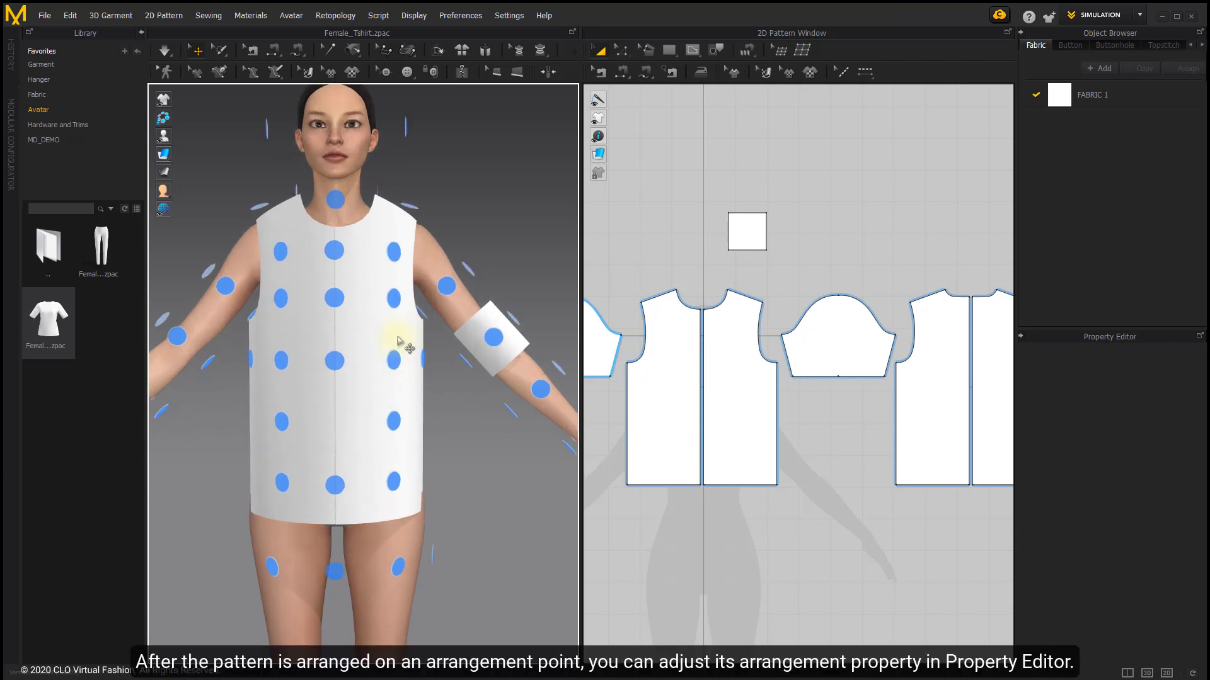
pyautogui.click(397, 341)
pyautogui.moveTo(391, 389); pyautogui.dragTo(423, 389, button='right')
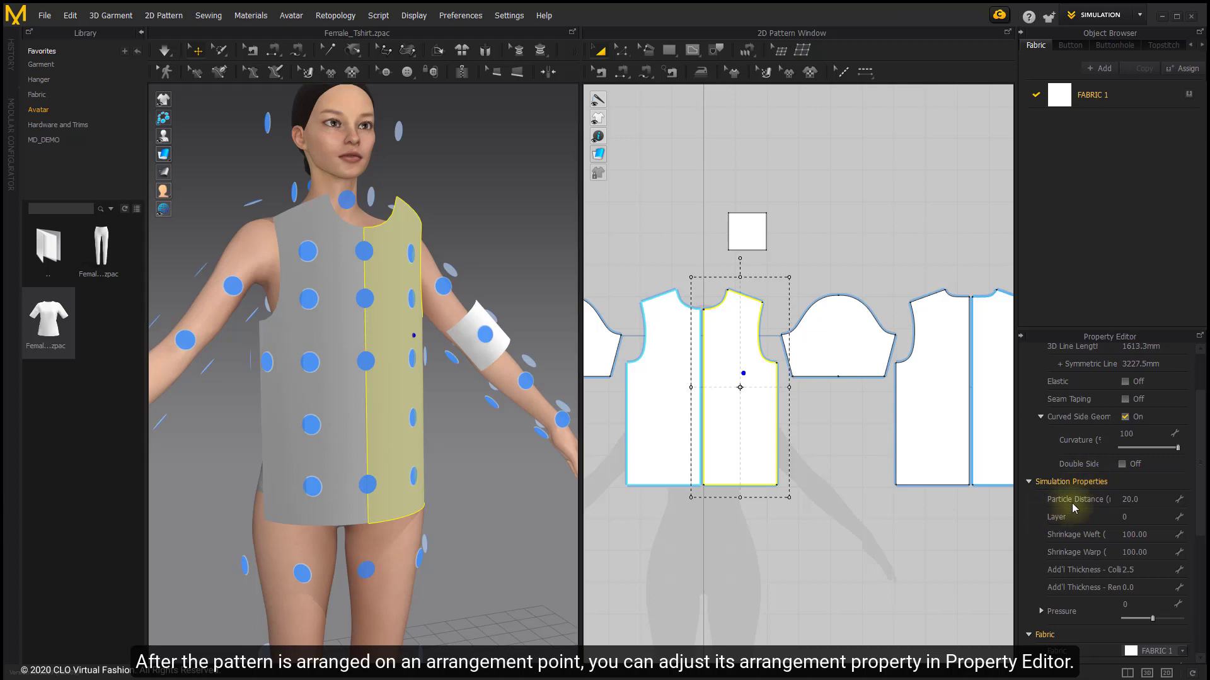
pyautogui.scroll(-2, 1074, 508)
pyautogui.scroll(-4, 1074, 500)
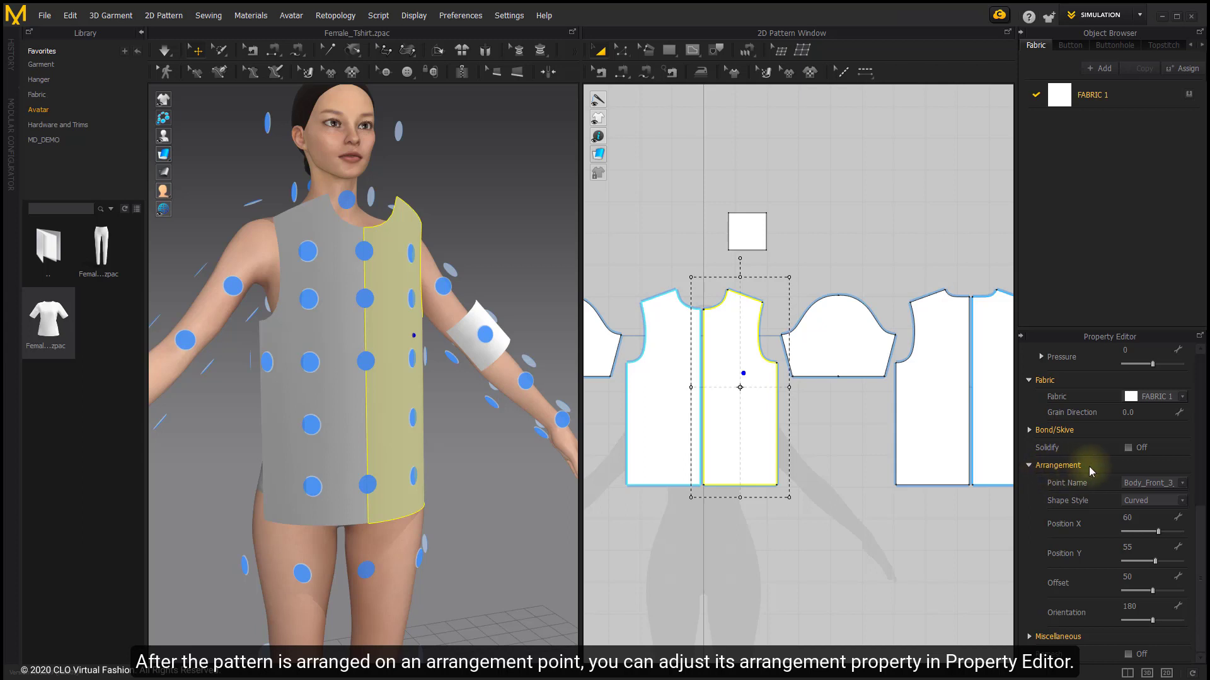
# Try the alternative arrangement Shape Style on the front body pattern and return it to Curved
pyautogui.click(1128, 502)
pyautogui.click(1131, 496)
pyautogui.click(1132, 499)
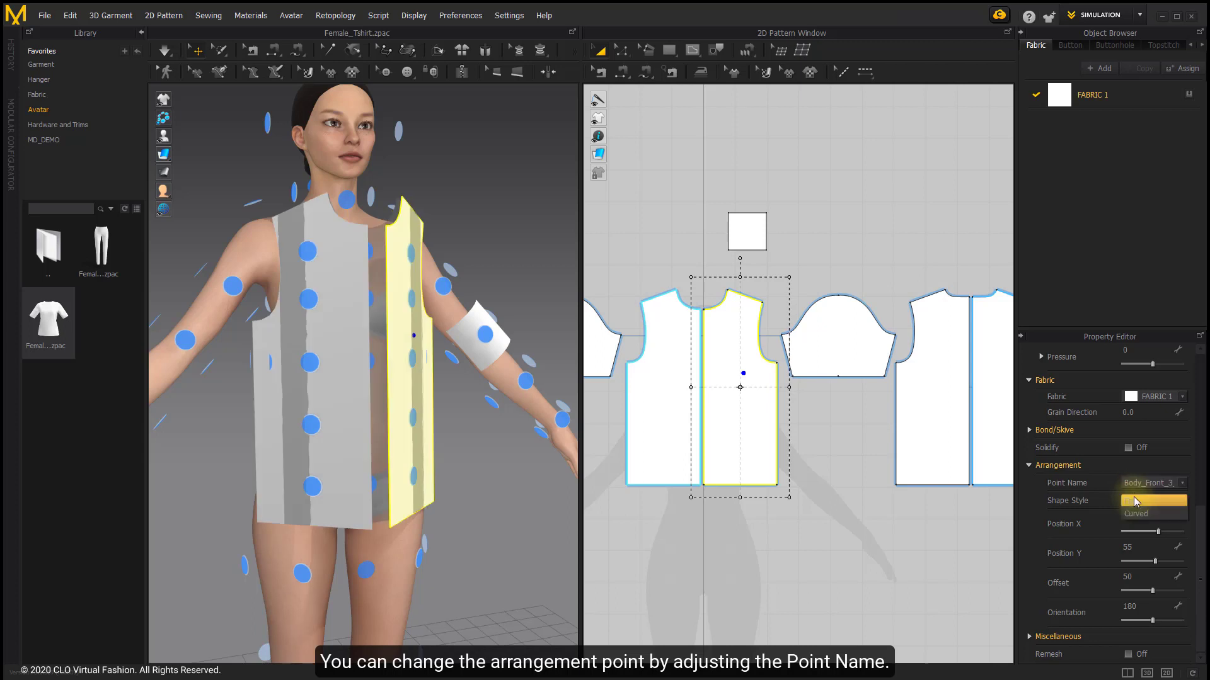
pyautogui.click(1138, 519)
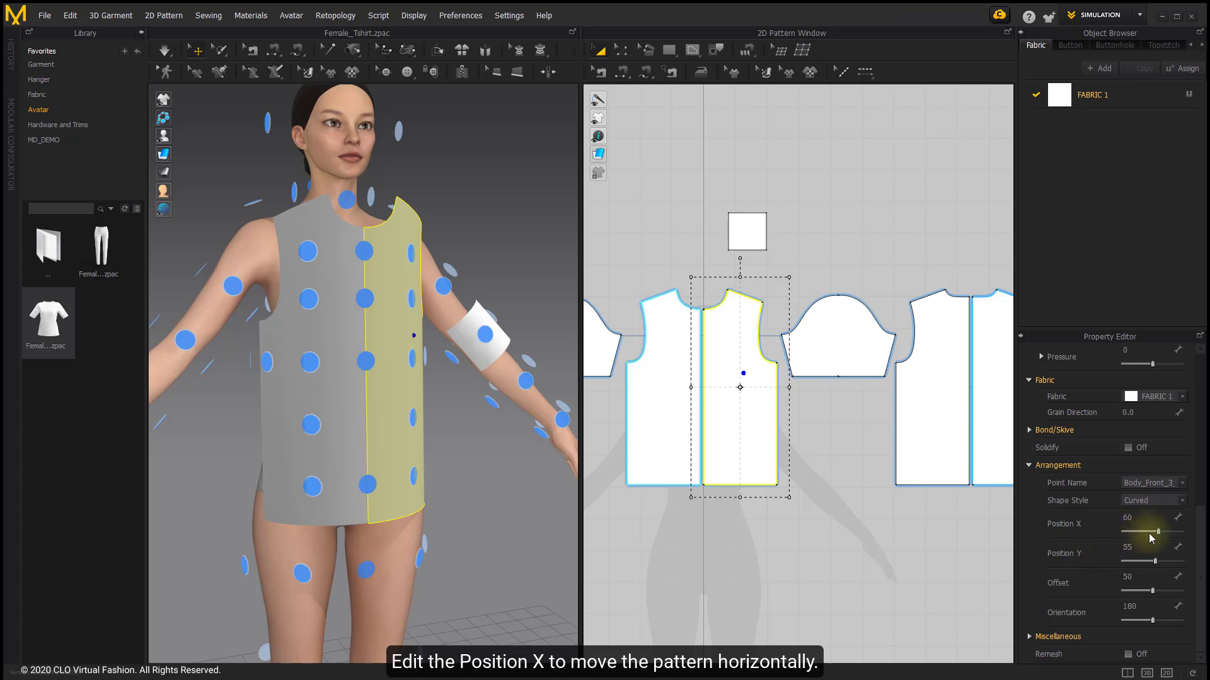
# Set the front body pattern's arrangement Position X to 63, Offset to 56 and Orientation to 180
pyautogui.moveTo(1161, 534); pyautogui.dragTo(1164, 592)
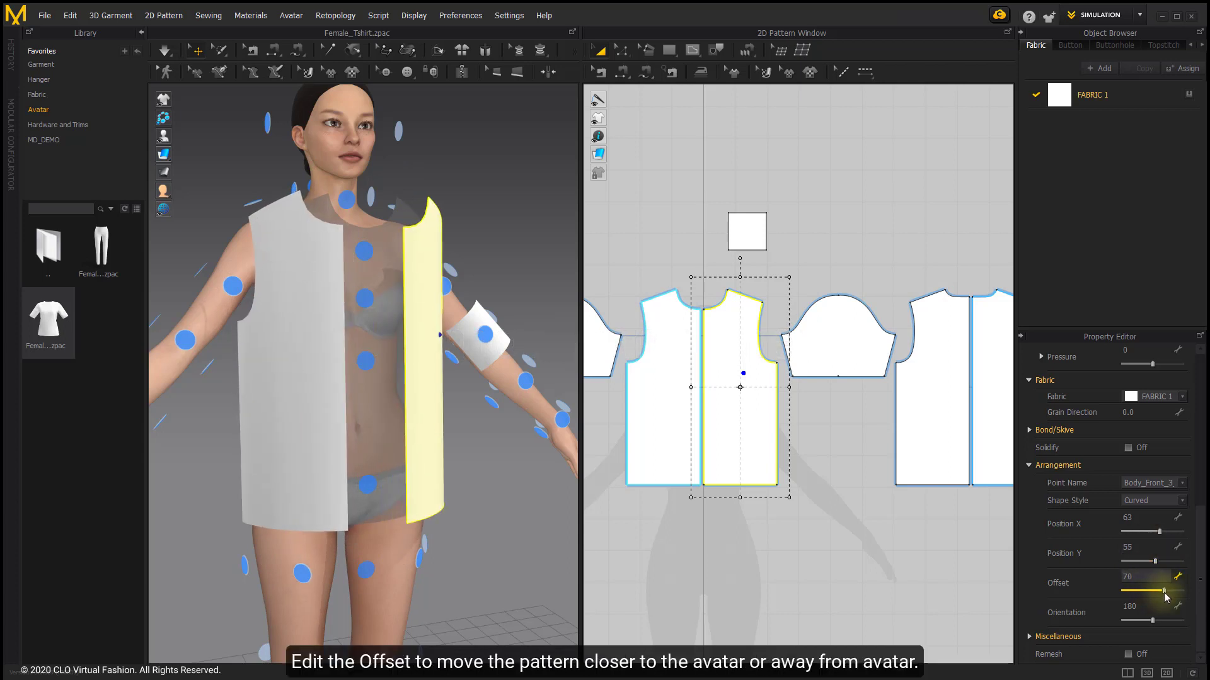
pyautogui.moveTo(1164, 592); pyautogui.dragTo(1152, 621)
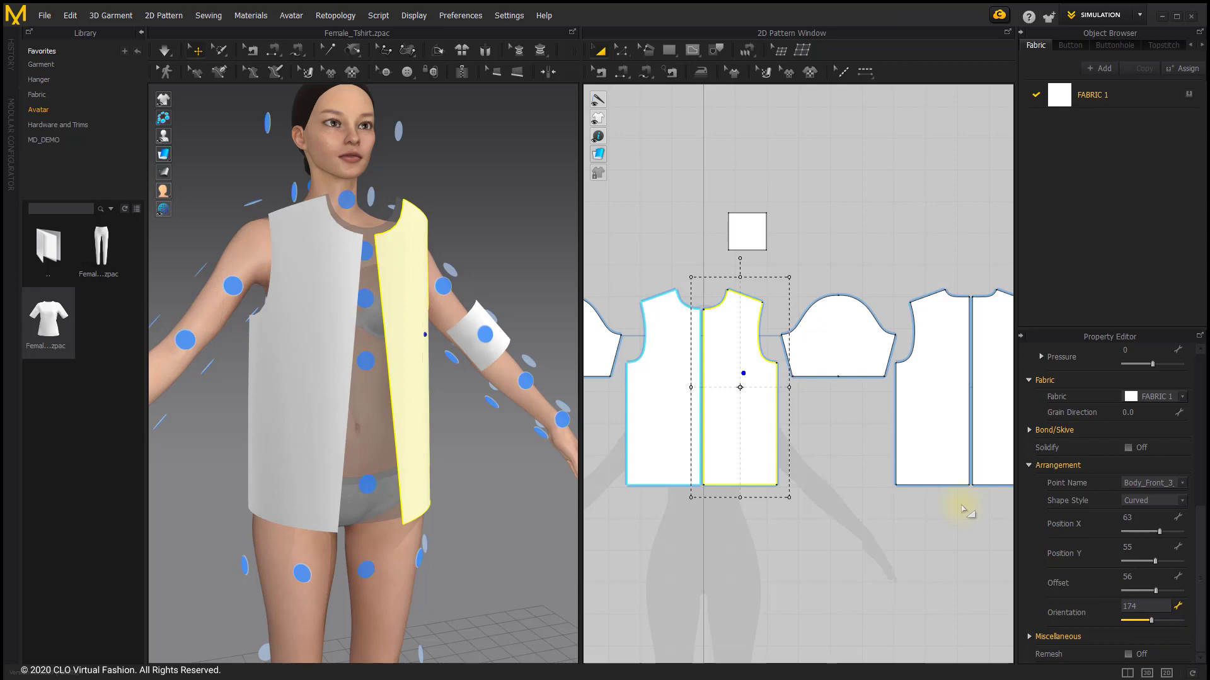
pyautogui.write('180')
pyautogui.press('Return')
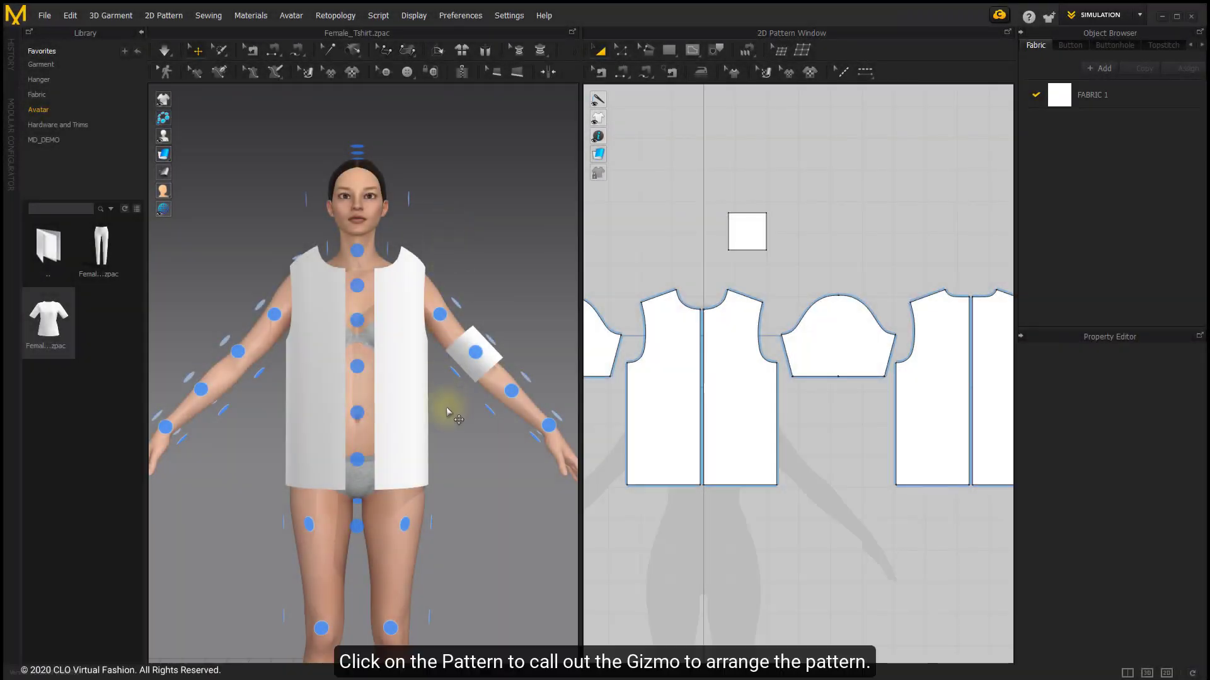
# Select the front body pattern on the avatar's left side for gizmo editing and hide the arrangement points
pyautogui.click(411, 356)
pyautogui.click(410, 356)
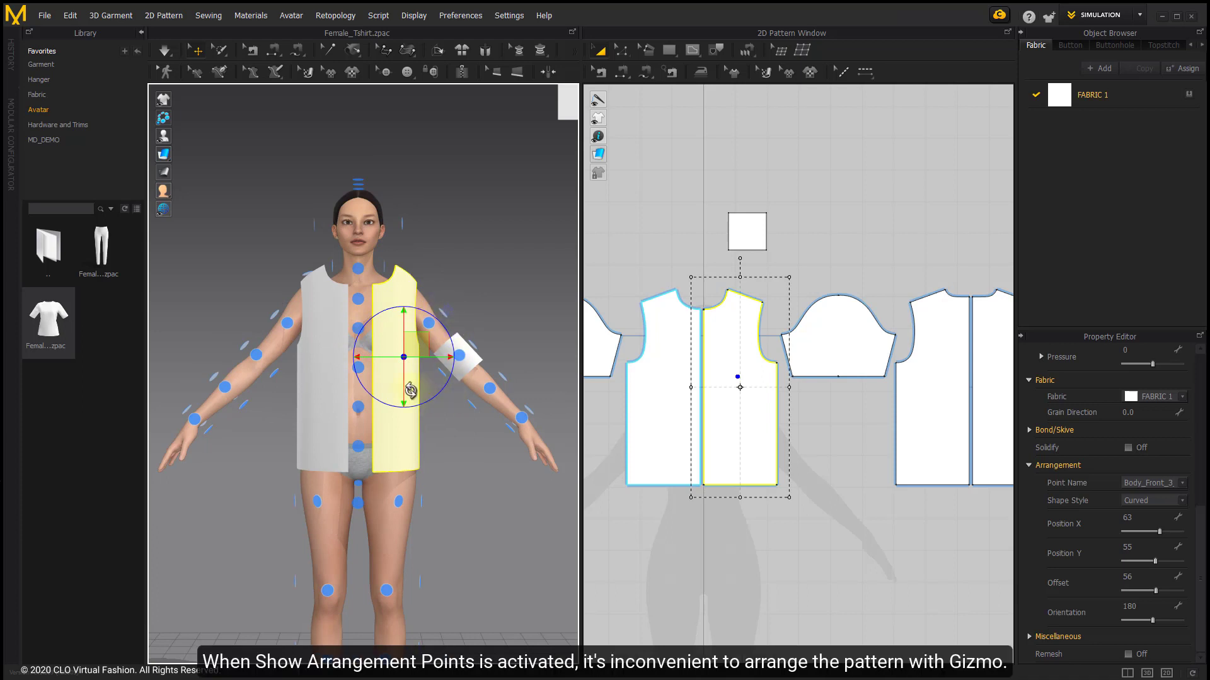
pyautogui.moveTo(395, 350); pyautogui.dragTo(393, 350, button='right')
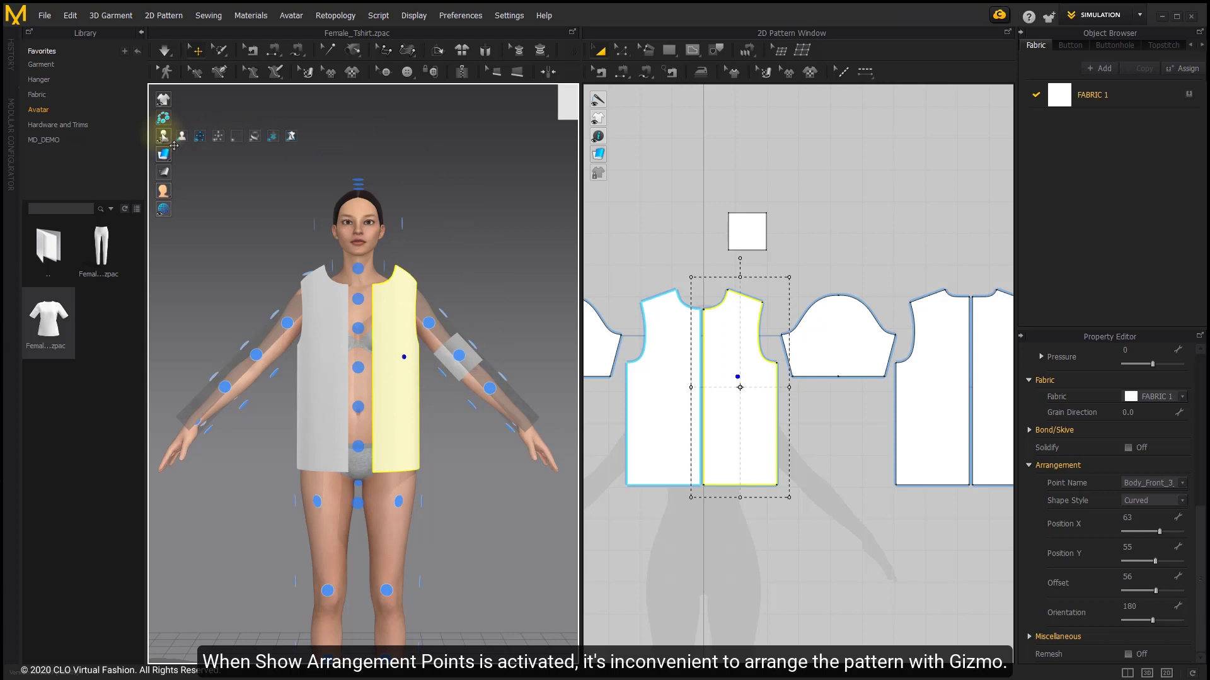
pyautogui.click(199, 135)
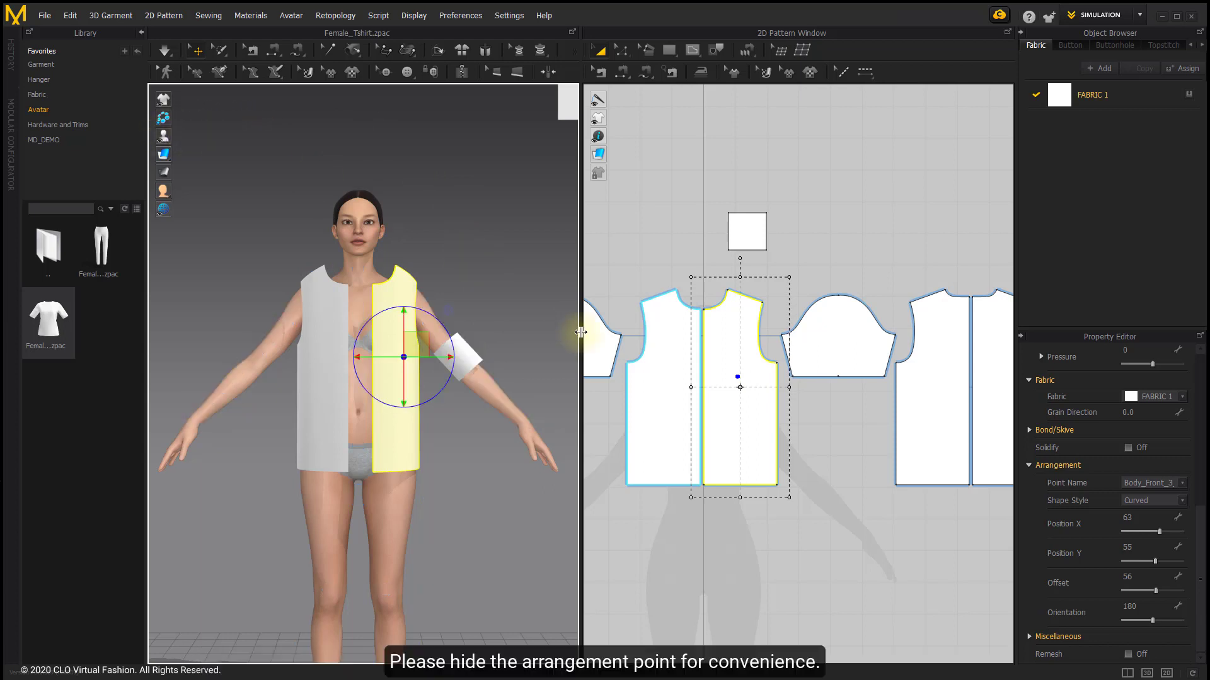
# Move the selected front body pattern slightly in different directions with the gizmo's axes and plane handle
pyautogui.scroll(2, 509, 334)
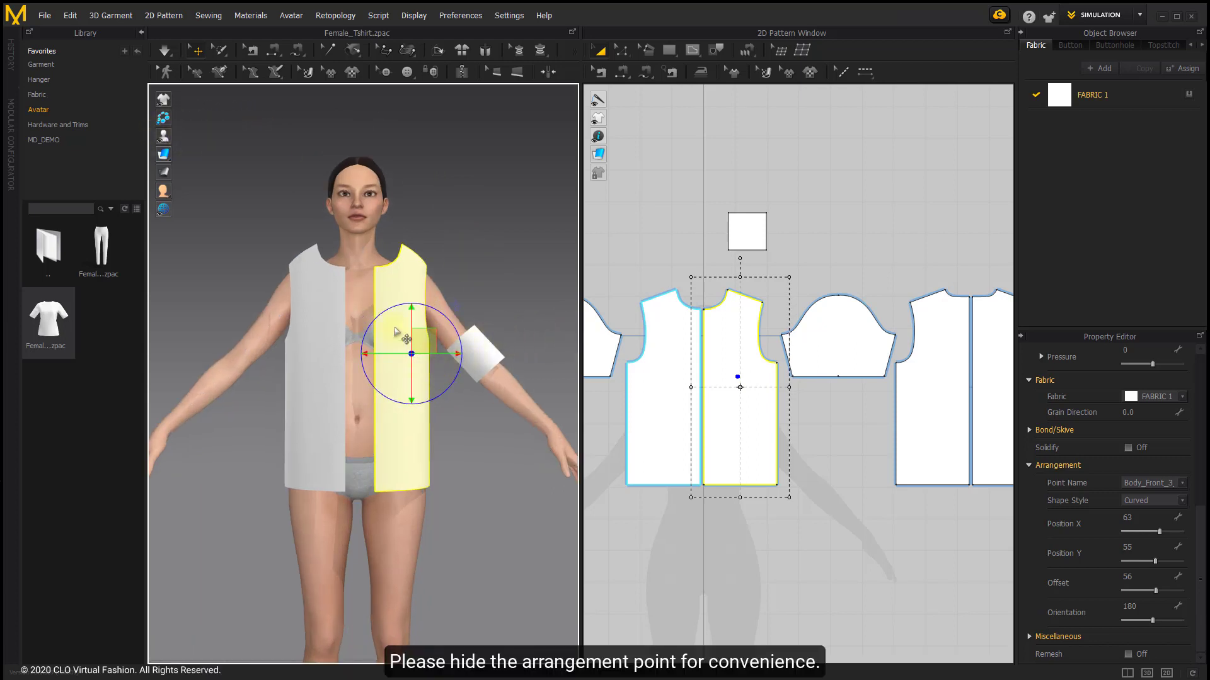
pyautogui.moveTo(438, 335); pyautogui.dragTo(418, 366, button='right')
pyautogui.moveTo(425, 372)
pyautogui.mouseDown()
pyautogui.moveTo(414, 373)
pyautogui.moveTo(428, 378)
pyautogui.mouseUp()
pyautogui.moveTo(420, 391)
pyautogui.mouseDown(button='right')
pyautogui.moveTo(440, 387)
pyautogui.moveTo(433, 372)
pyautogui.moveTo(401, 388)
pyautogui.mouseUp(button='right')
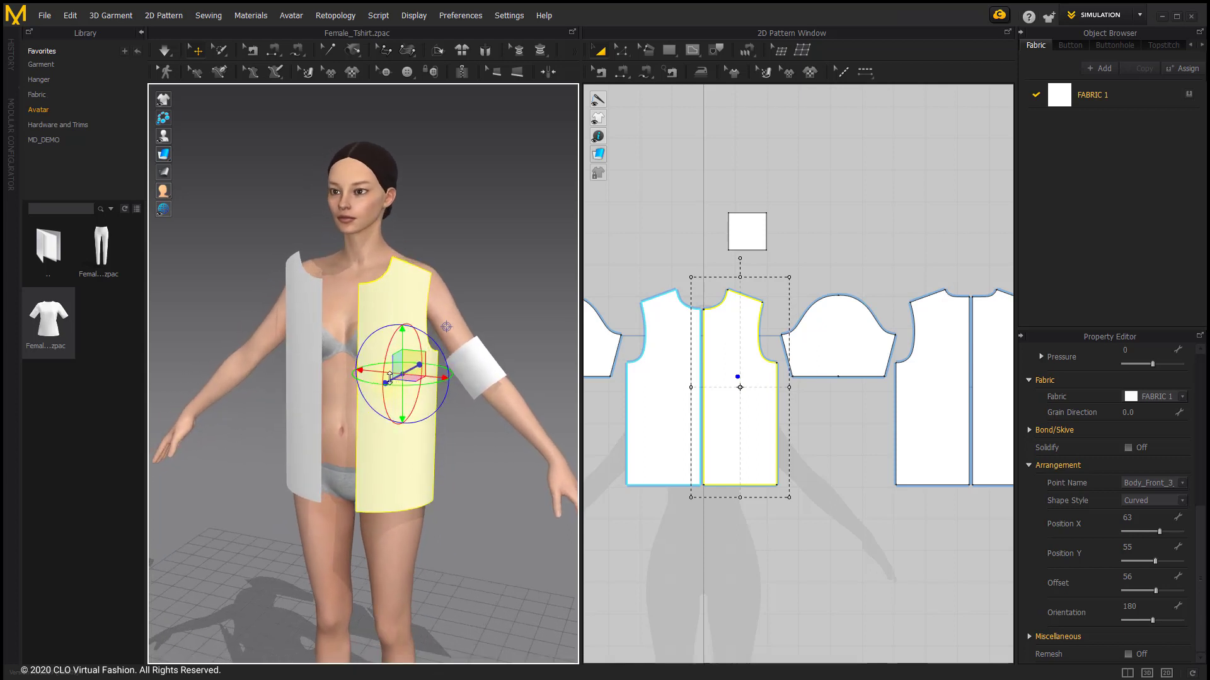
pyautogui.moveTo(400, 389)
pyautogui.mouseDown()
pyautogui.moveTo(347, 426)
pyautogui.moveTo(393, 379)
pyautogui.mouseUp()
pyautogui.moveTo(399, 428); pyautogui.dragTo(429, 401, button='right')
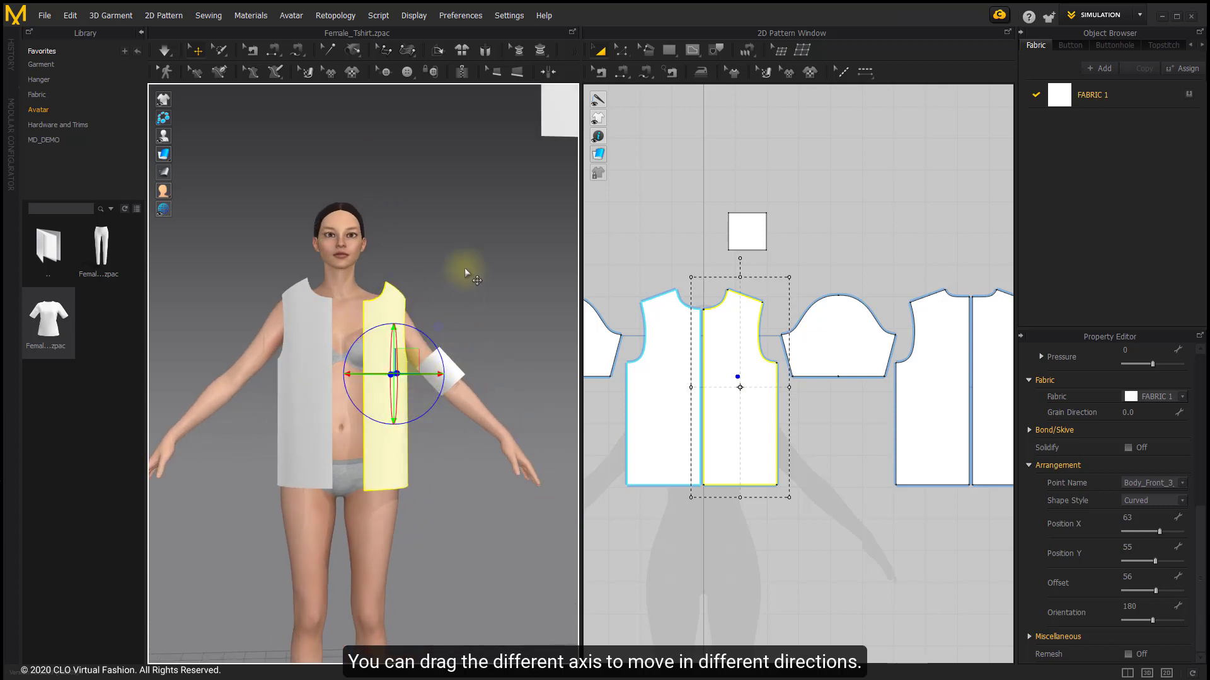
pyautogui.moveTo(405, 363)
pyautogui.mouseDown()
pyautogui.moveTo(417, 363)
pyautogui.moveTo(408, 359)
pyautogui.mouseUp()
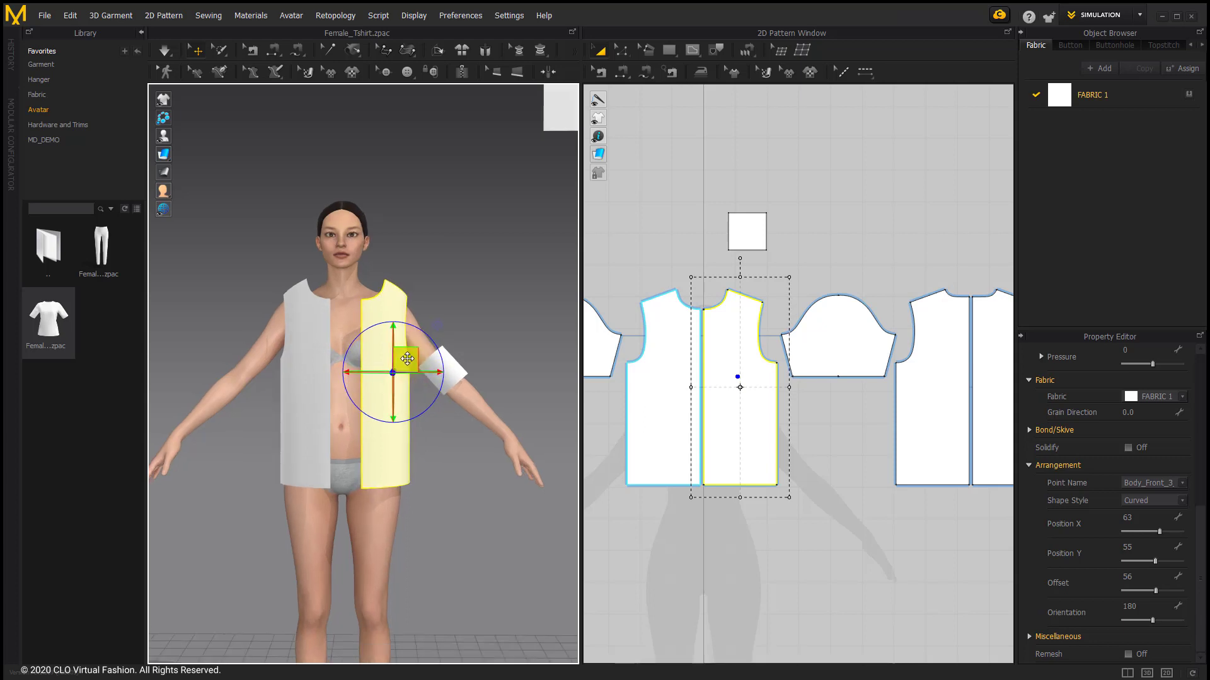
# Rotate the selected front body pattern with the gizmo circles so its lower edge tilts outward from the avatar's centre
pyautogui.scroll(1, 408, 359)
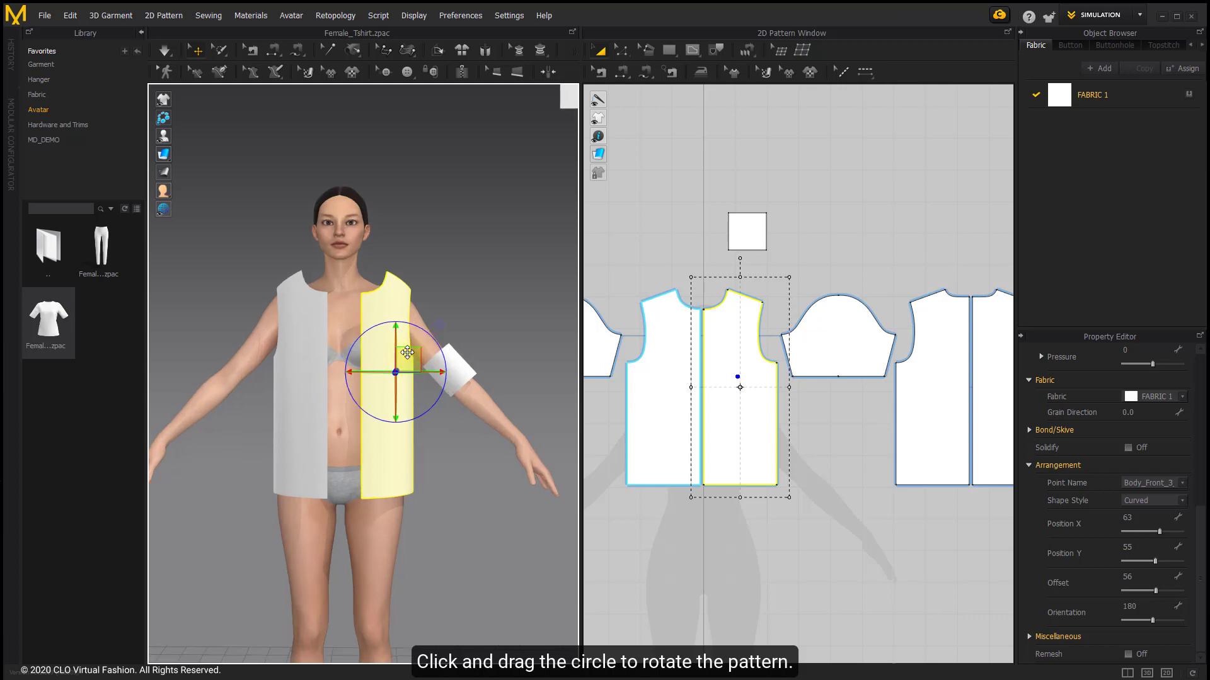
pyautogui.moveTo(410, 328)
pyautogui.mouseDown()
pyautogui.moveTo(435, 345)
pyautogui.moveTo(405, 319)
pyautogui.mouseUp()
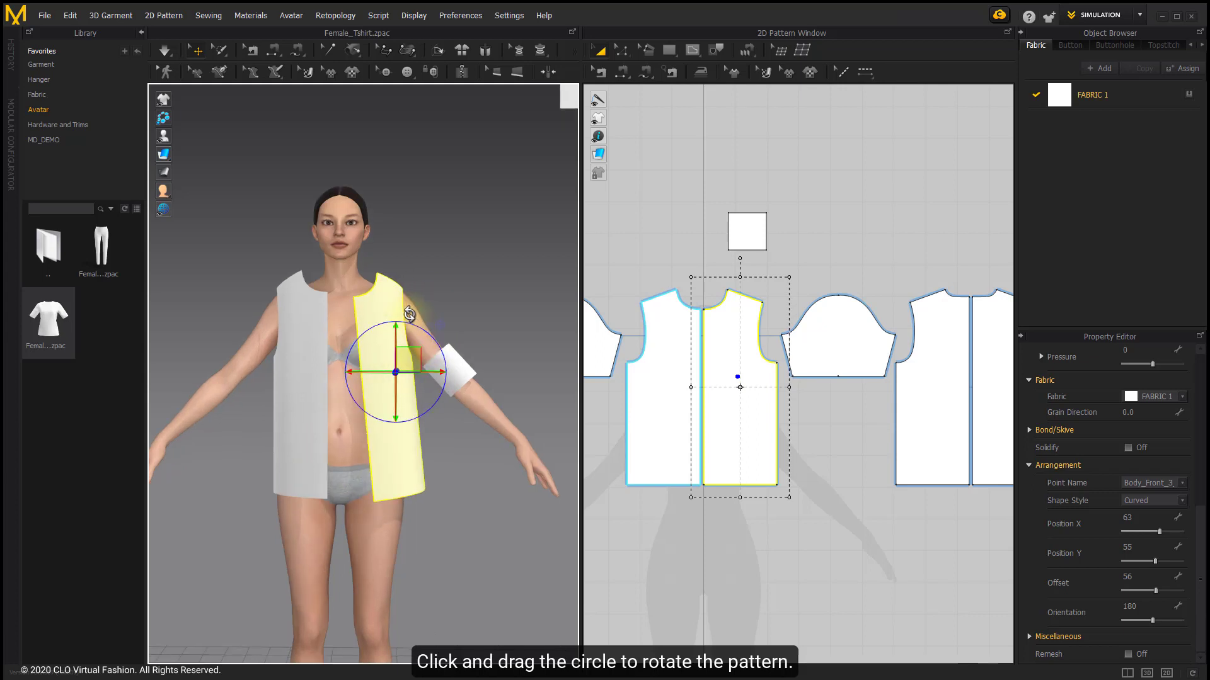
pyautogui.scroll(1, 412, 345)
pyautogui.moveTo(413, 347); pyautogui.dragTo(439, 346, button='right')
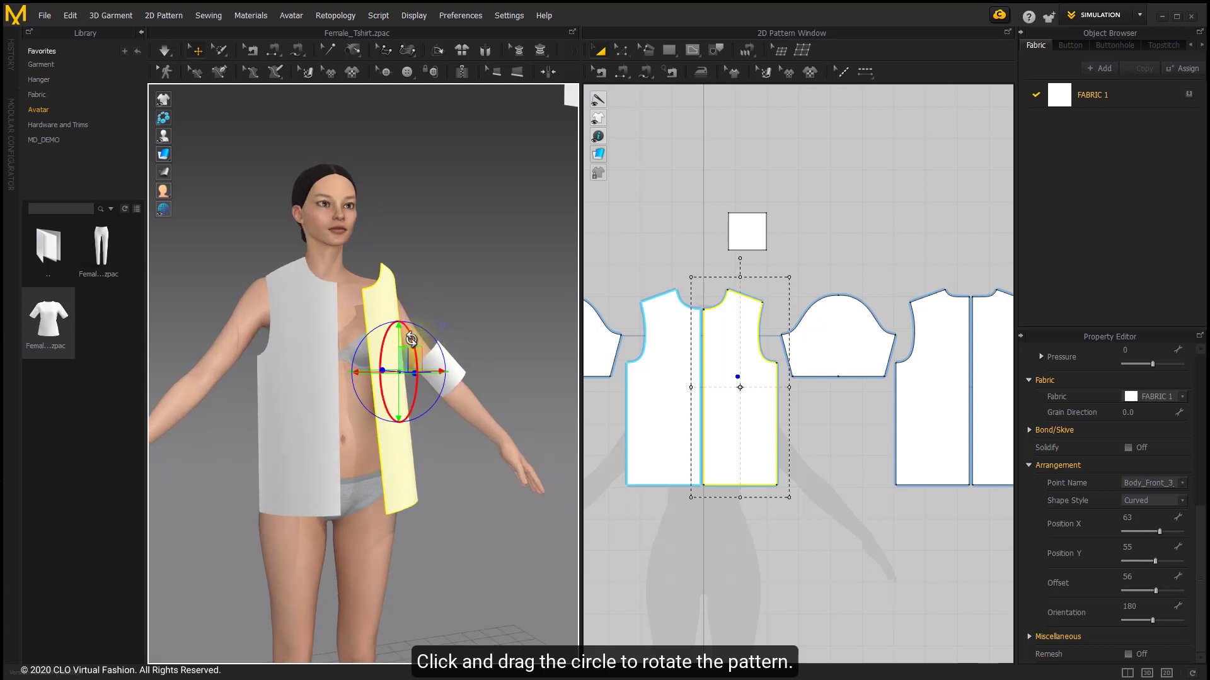
pyautogui.moveTo(410, 340); pyautogui.dragTo(410, 341)
pyautogui.moveTo(444, 423); pyautogui.dragTo(408, 401, button='right')
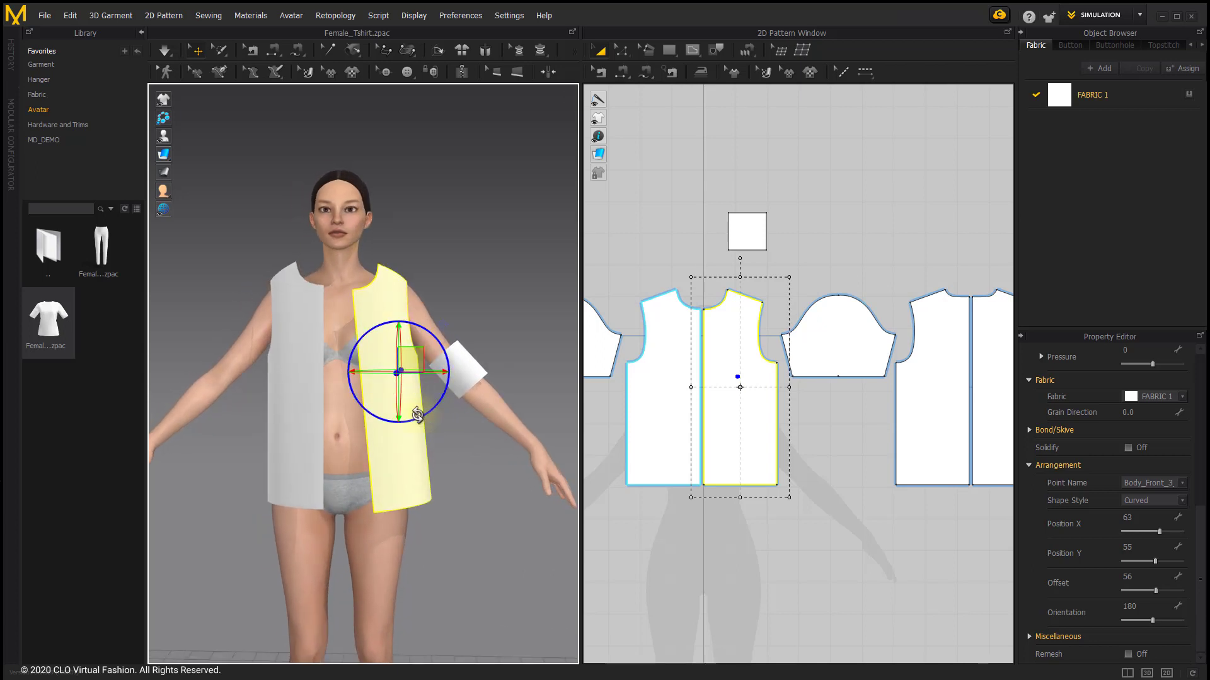
# Reselect the front body pattern on the avatar's left side at a higher point and nudge it with the gizmo's plane handle
pyautogui.scroll(-1, 417, 414)
pyautogui.click(462, 461)
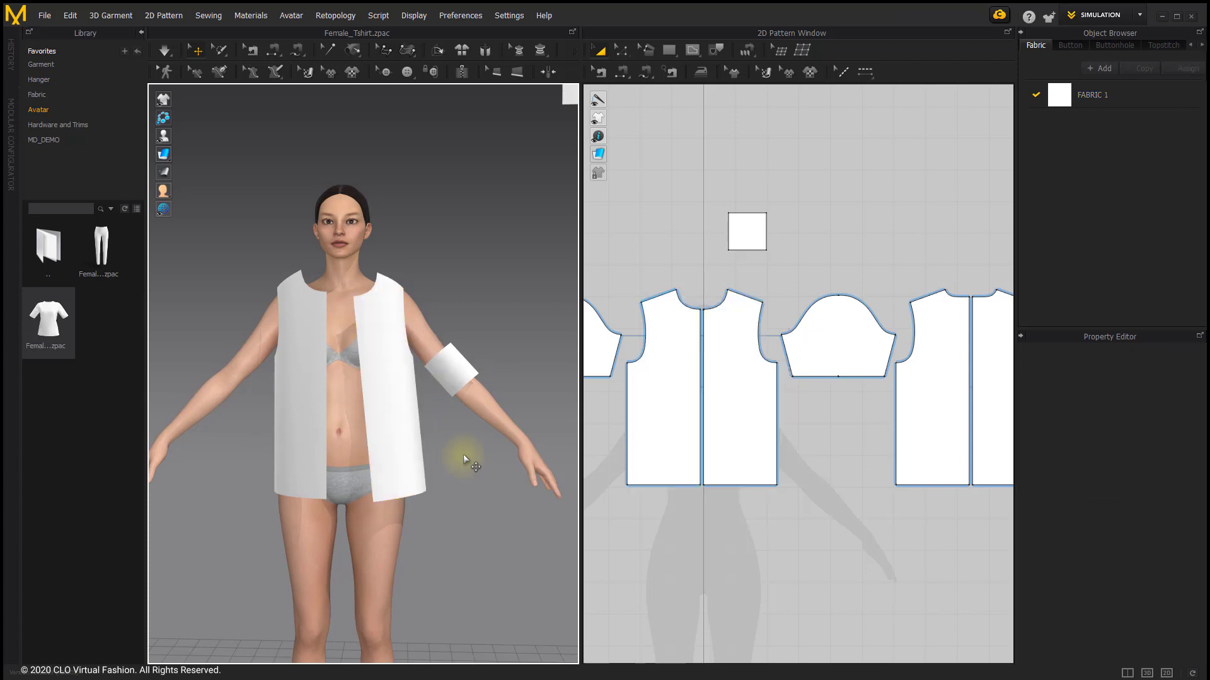
pyautogui.scroll(2, 441, 422)
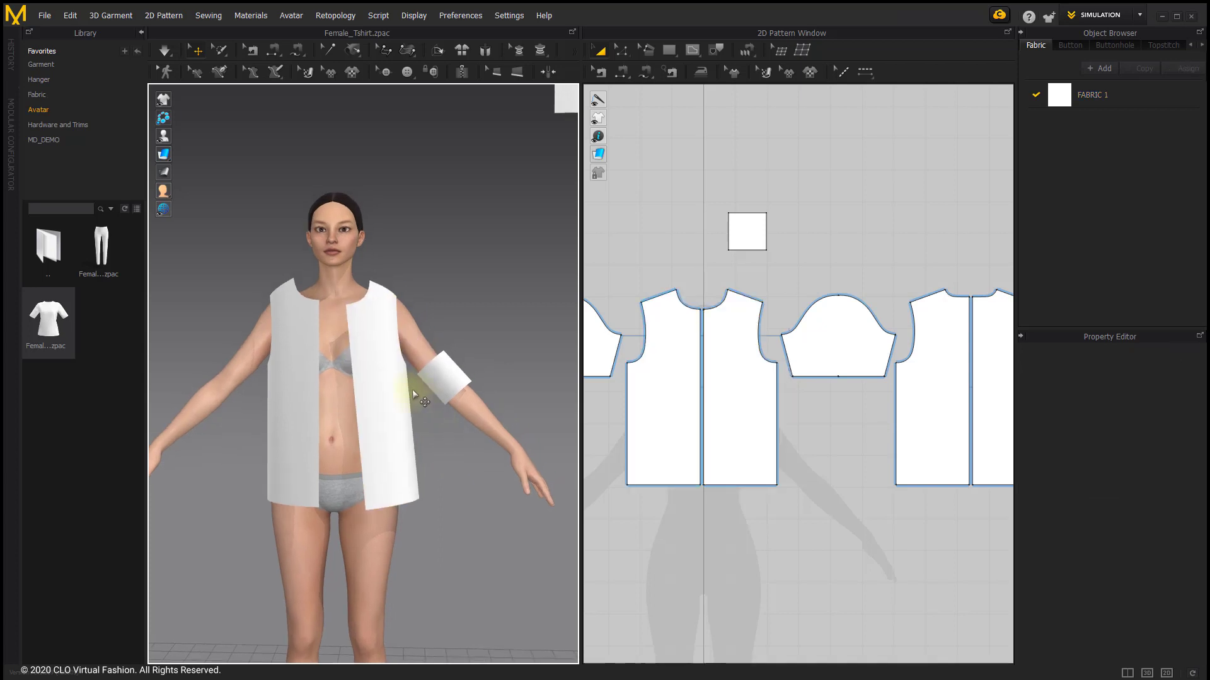
pyautogui.click(399, 359)
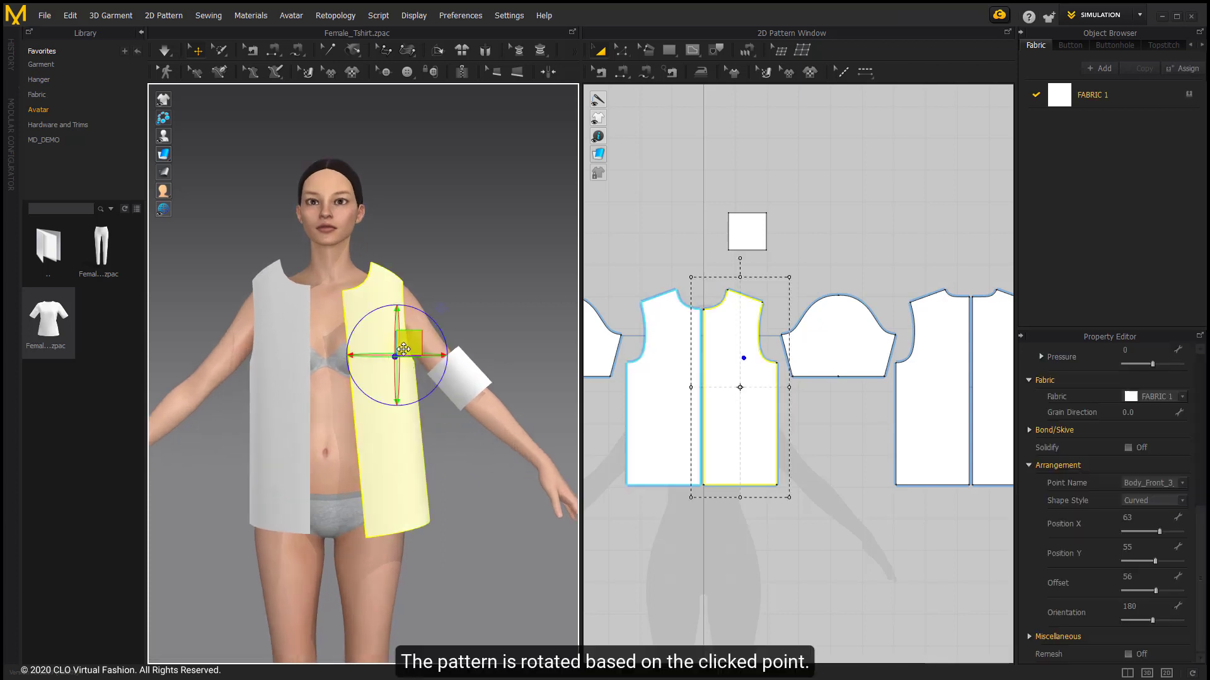
pyautogui.moveTo(403, 349)
pyautogui.mouseDown(button='right')
pyautogui.moveTo(494, 357)
pyautogui.moveTo(372, 353)
pyautogui.moveTo(406, 356)
pyautogui.mouseUp(button='right')
pyautogui.press('2')
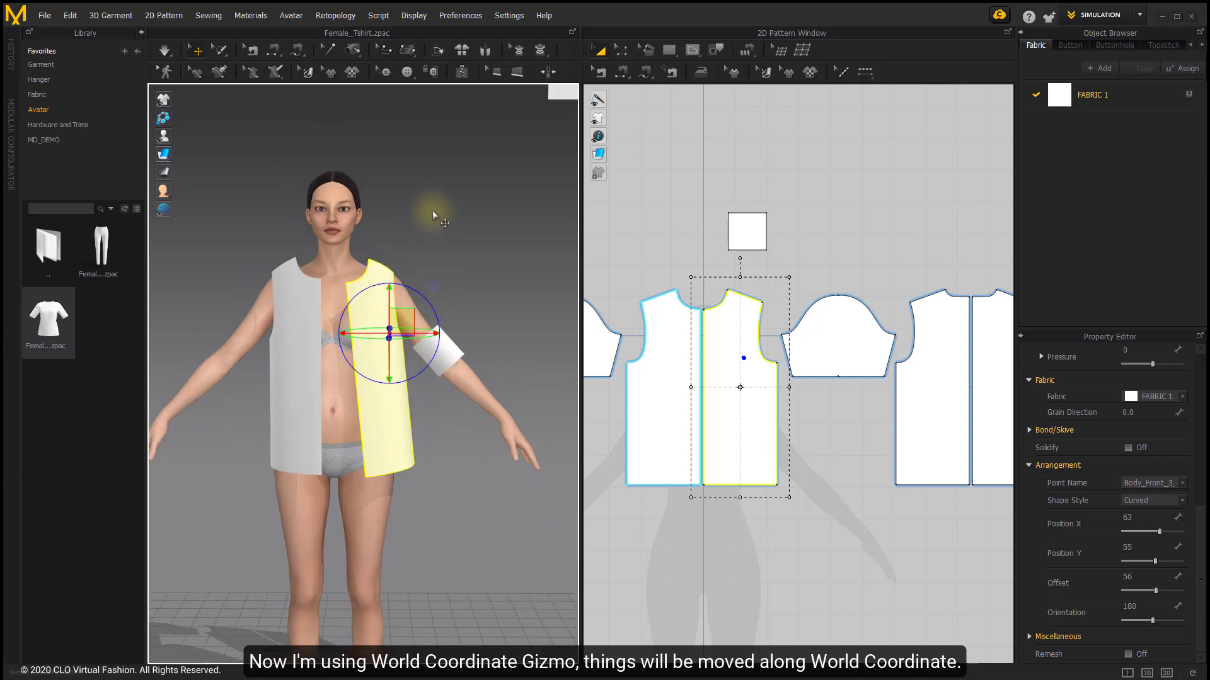
# Examine the gizmo coordinate options for the 3D window, including World Coordinate
pyautogui.rightClick(387, 229)
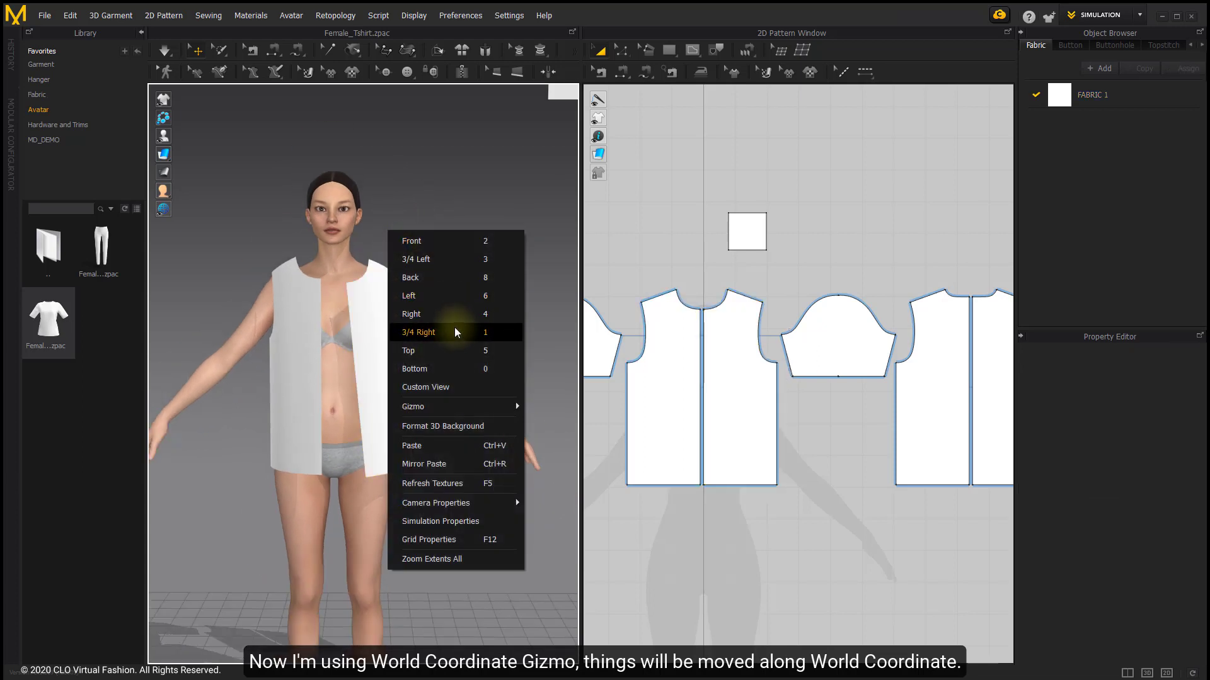
pyautogui.moveTo(435, 407)
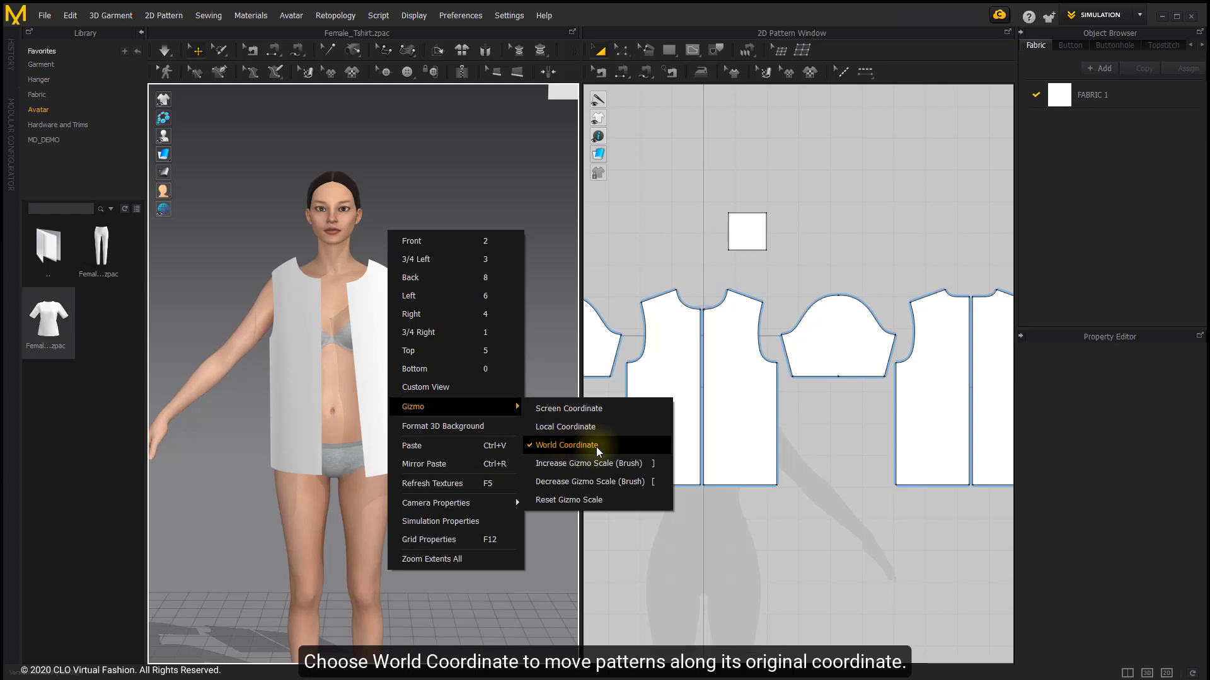
pyautogui.click(550, 535)
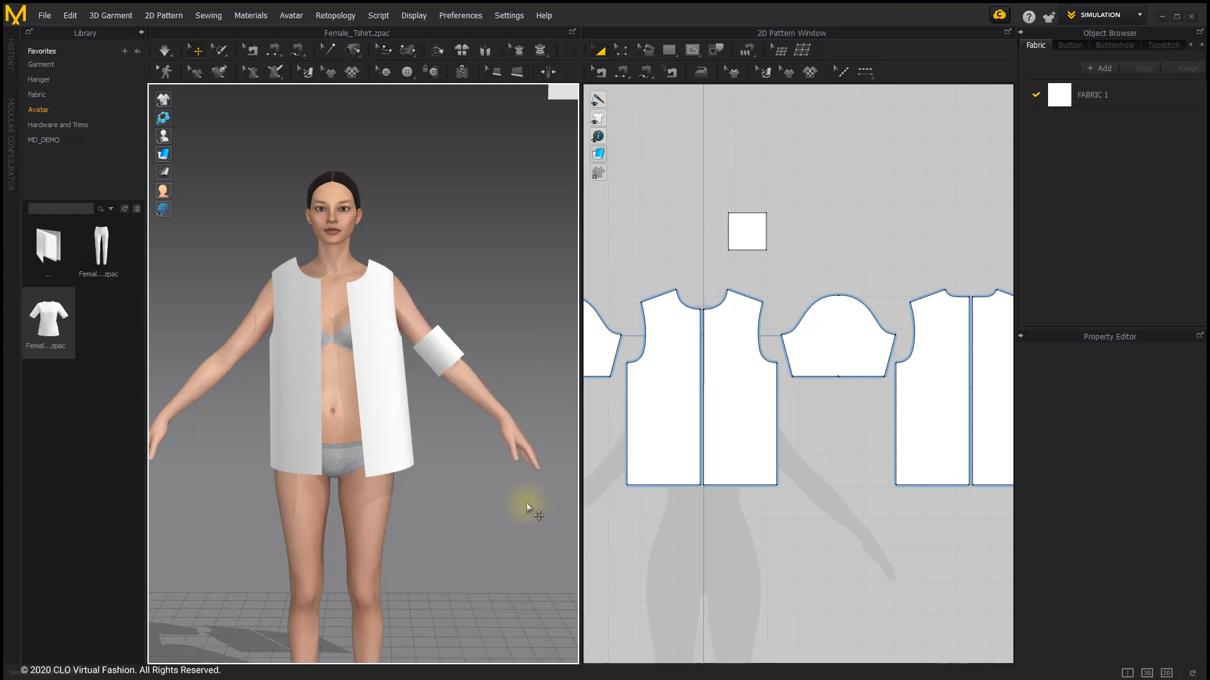
# Review the Unified Gizmo and Divided Gizmo options in the 3D section of the user settings
pyautogui.scroll(-2, 429, 376)
pyautogui.moveTo(433, 385); pyautogui.dragTo(435, 378, button='right')
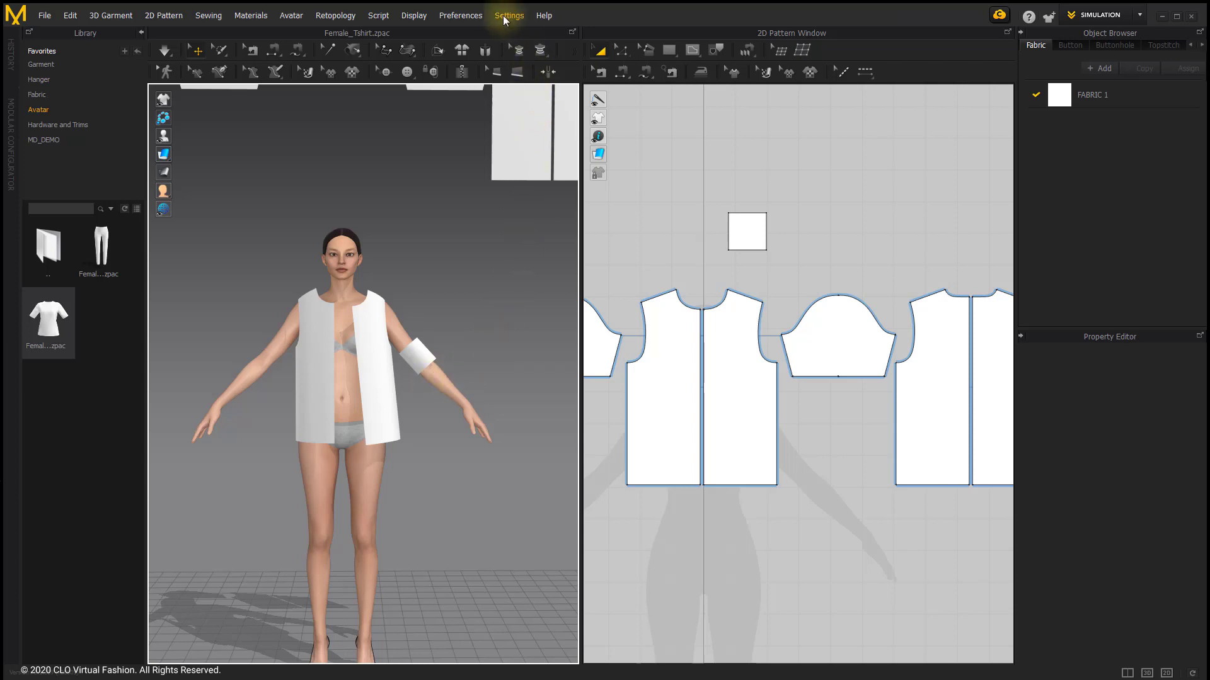
pyautogui.click(504, 18)
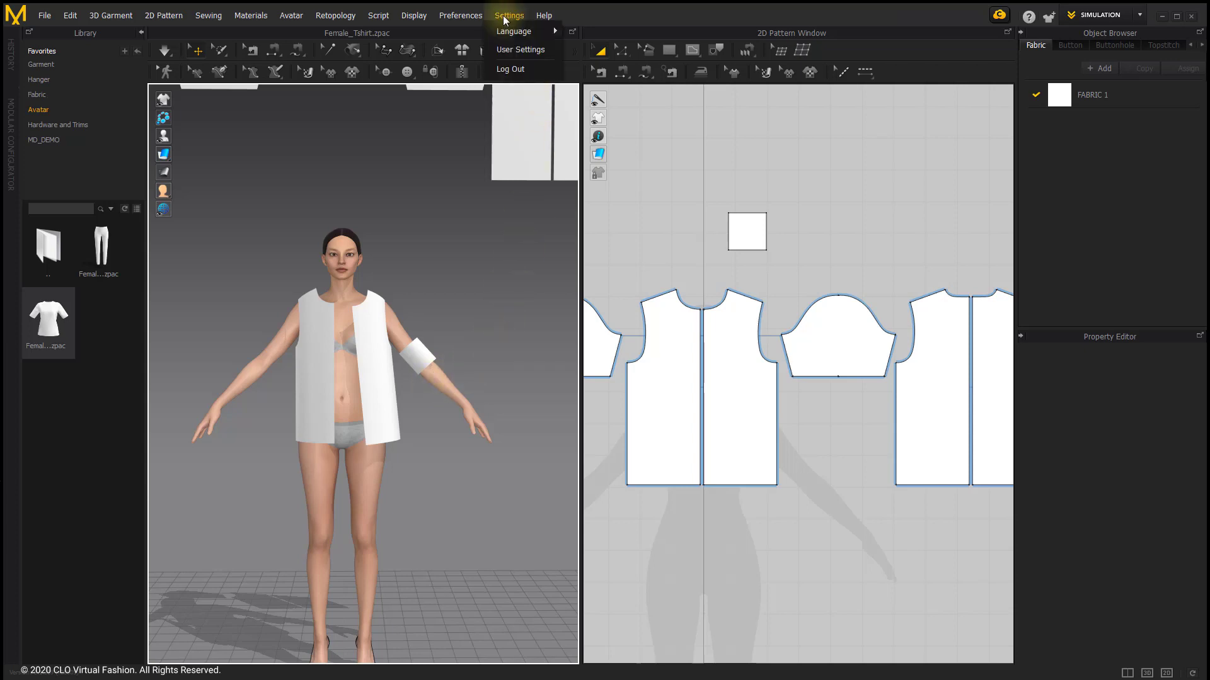
pyautogui.click(504, 50)
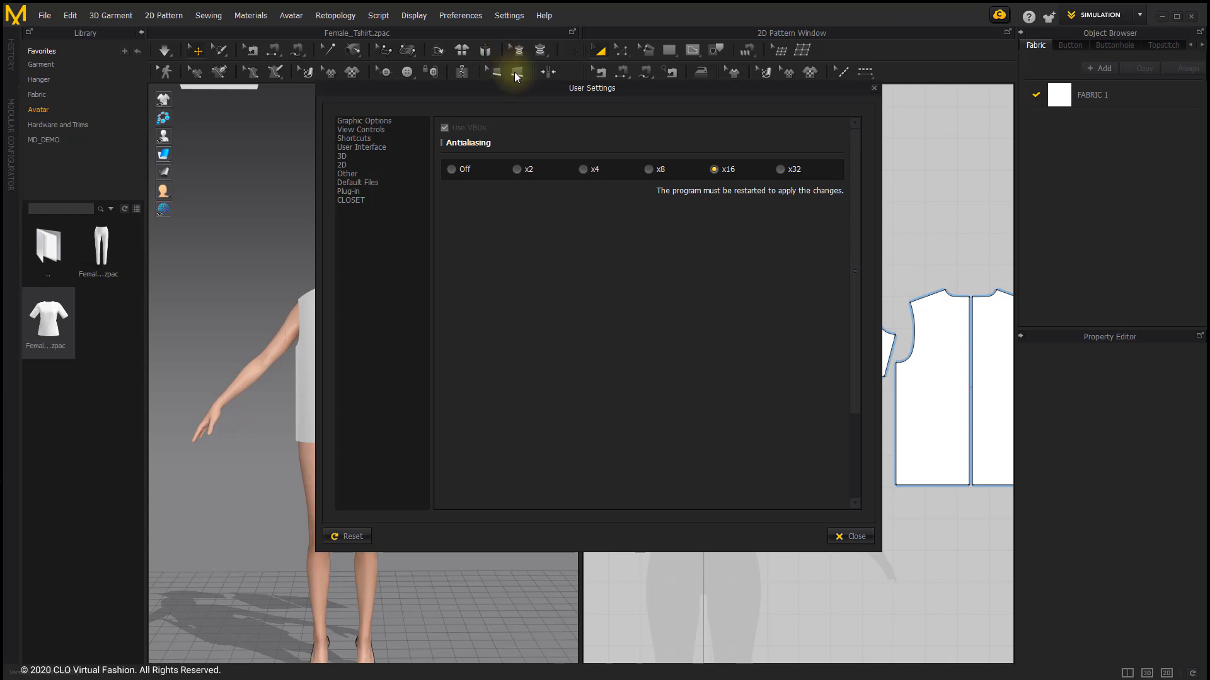
pyautogui.click(369, 158)
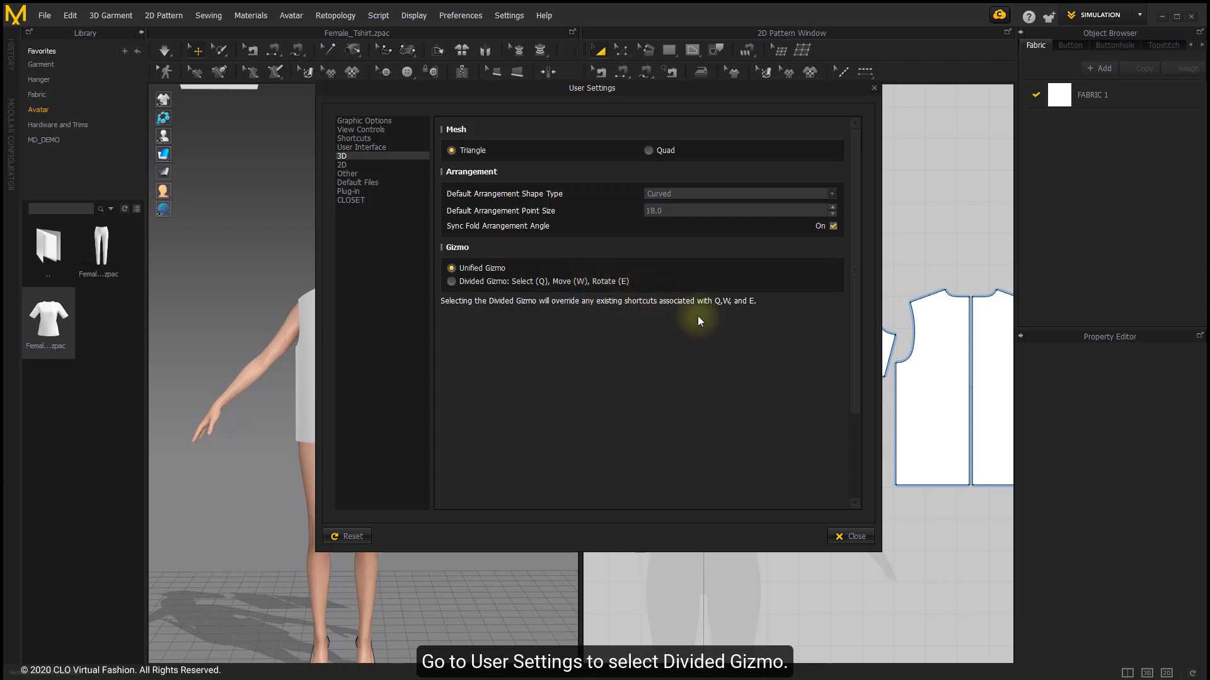
pyautogui.click(854, 535)
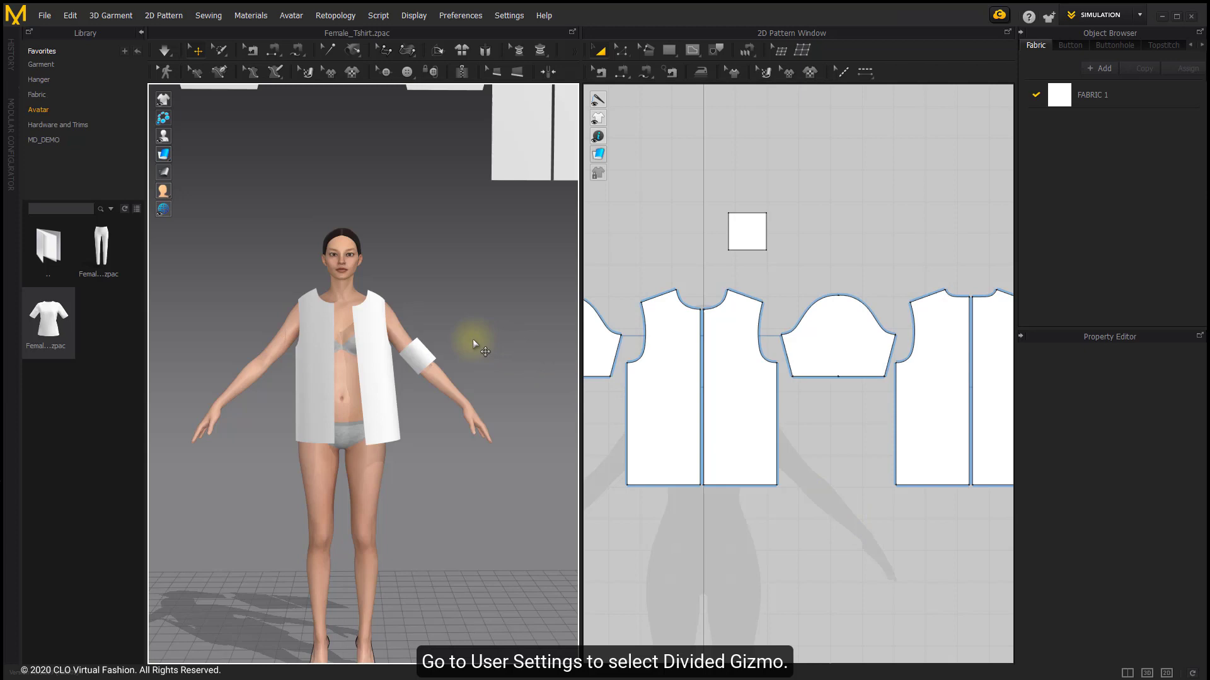
# Move the front body pattern from the avatar's left side to the centre of the chest with the gizmo's Target function
pyautogui.scroll(3, 467, 339)
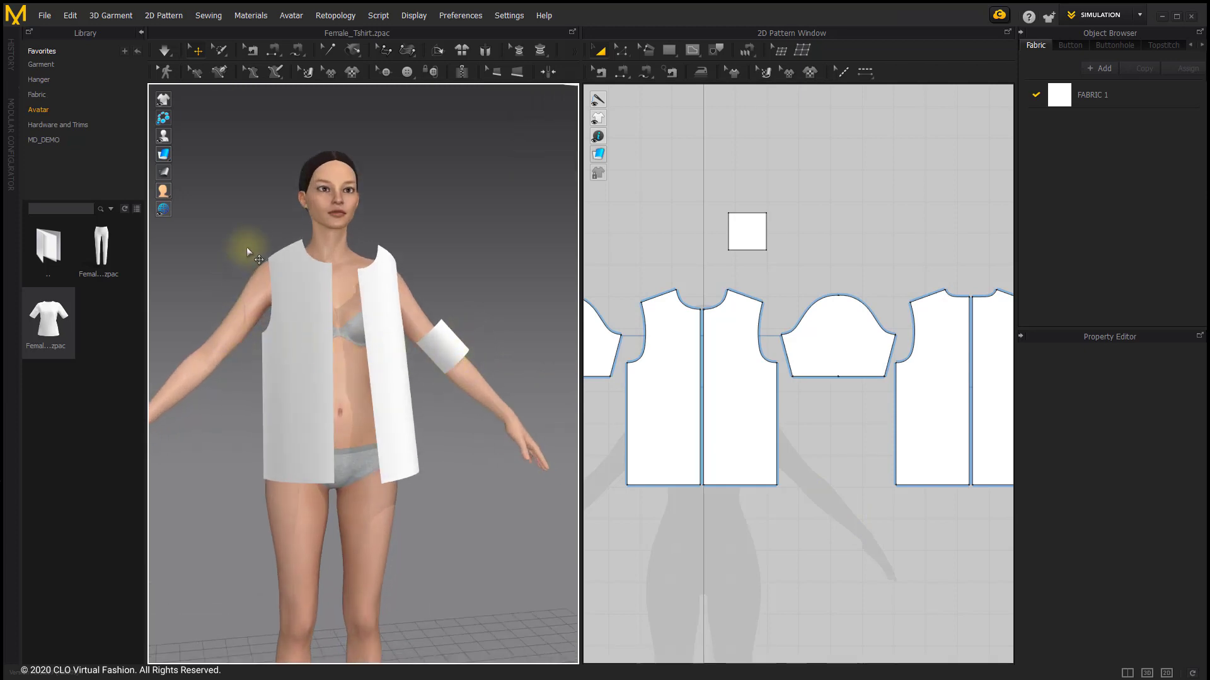
pyautogui.moveTo(435, 317); pyautogui.dragTo(383, 343, button='right')
pyautogui.scroll(-3, 335, 349)
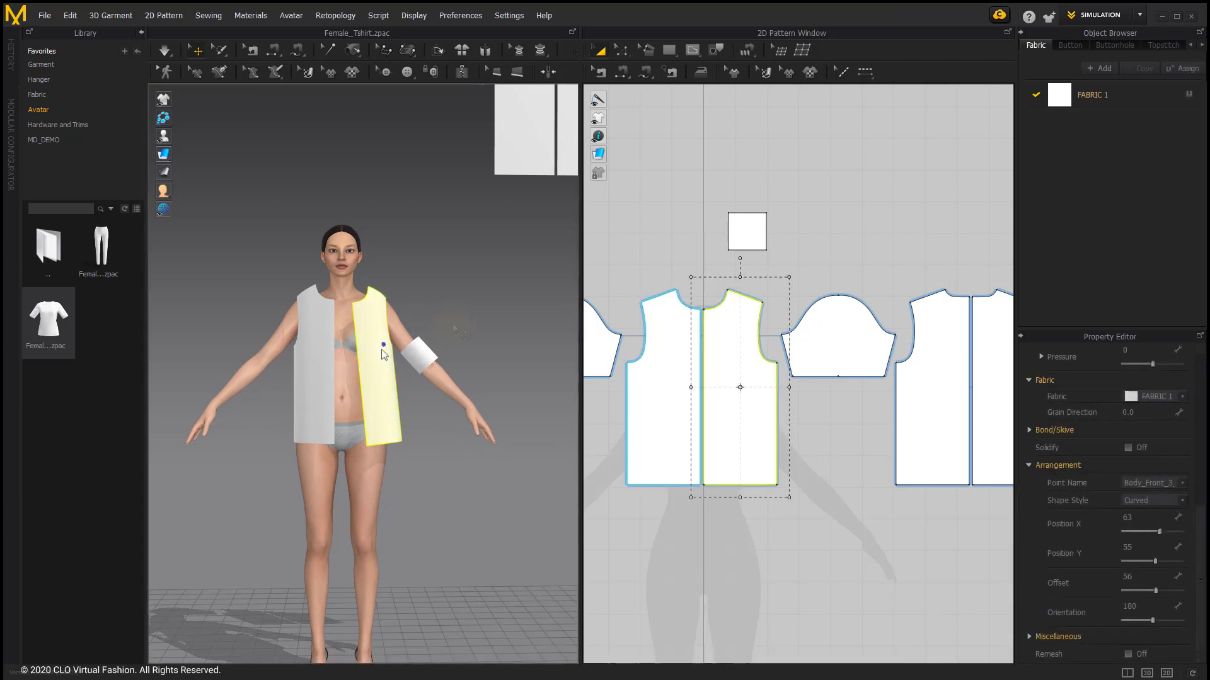
pyautogui.click(381, 348)
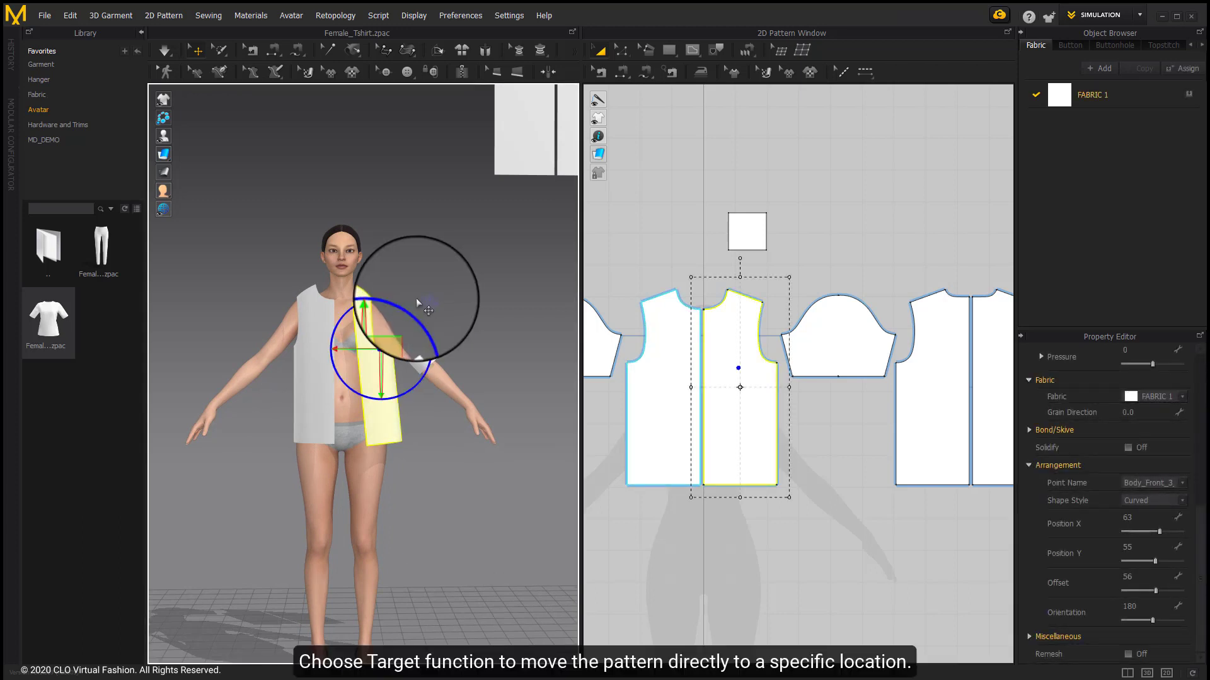
pyautogui.click(422, 301)
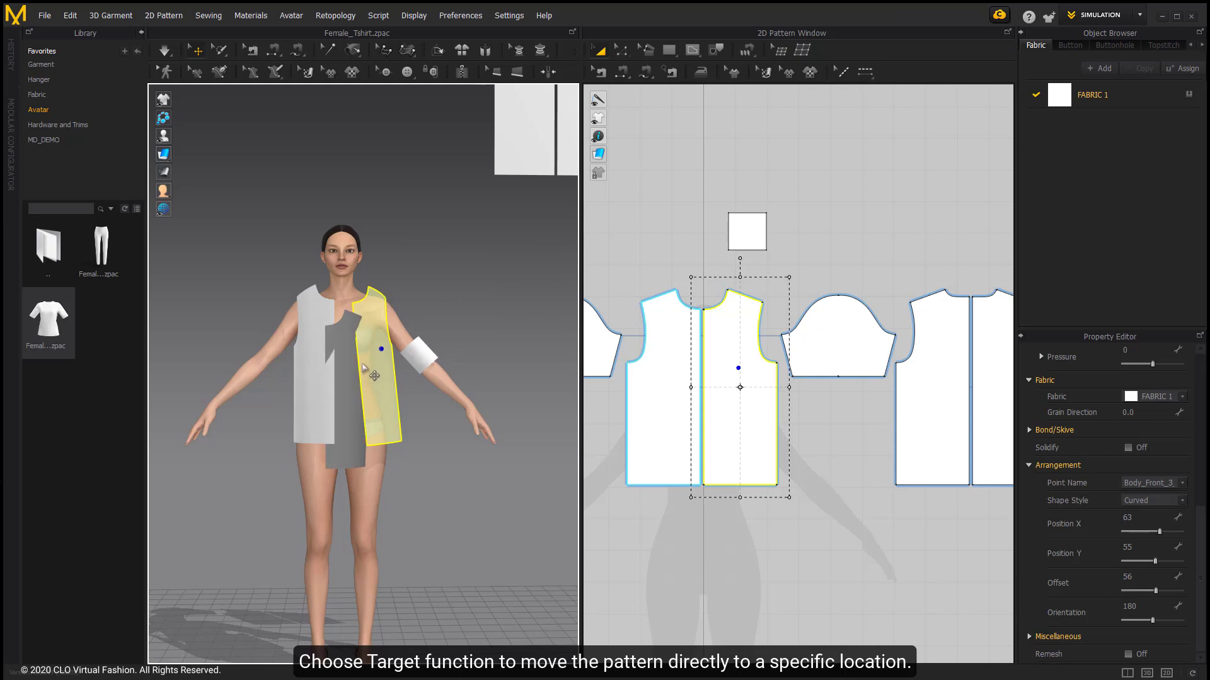
pyautogui.click(358, 355)
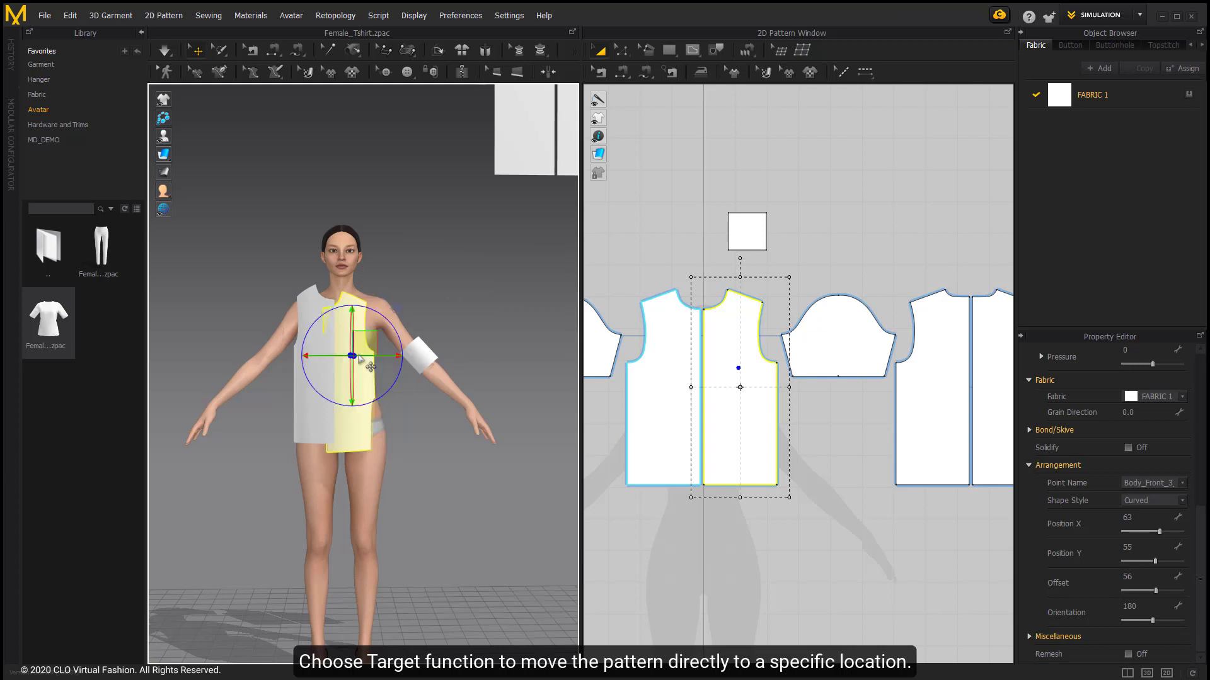
# Move the front body pattern to the avatar's left shoulder and back to the chest with the Target function, keeping its angle
pyautogui.scroll(4, 389, 334)
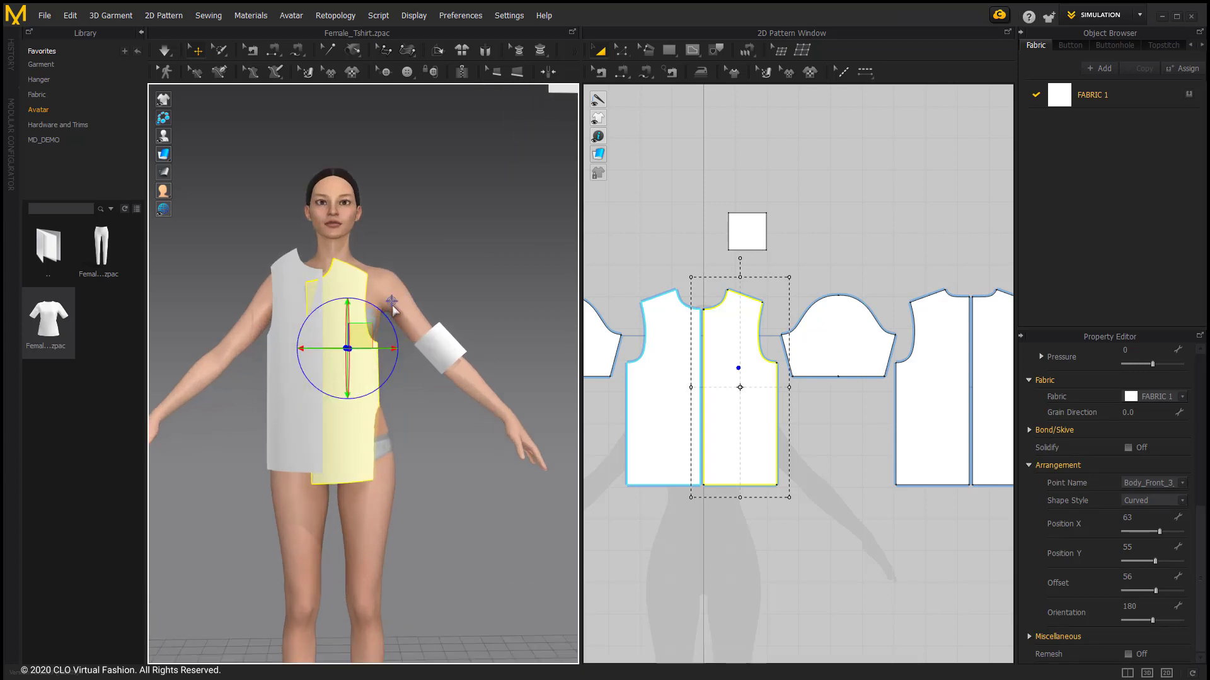
pyautogui.hotkey('ctrl', 'v')
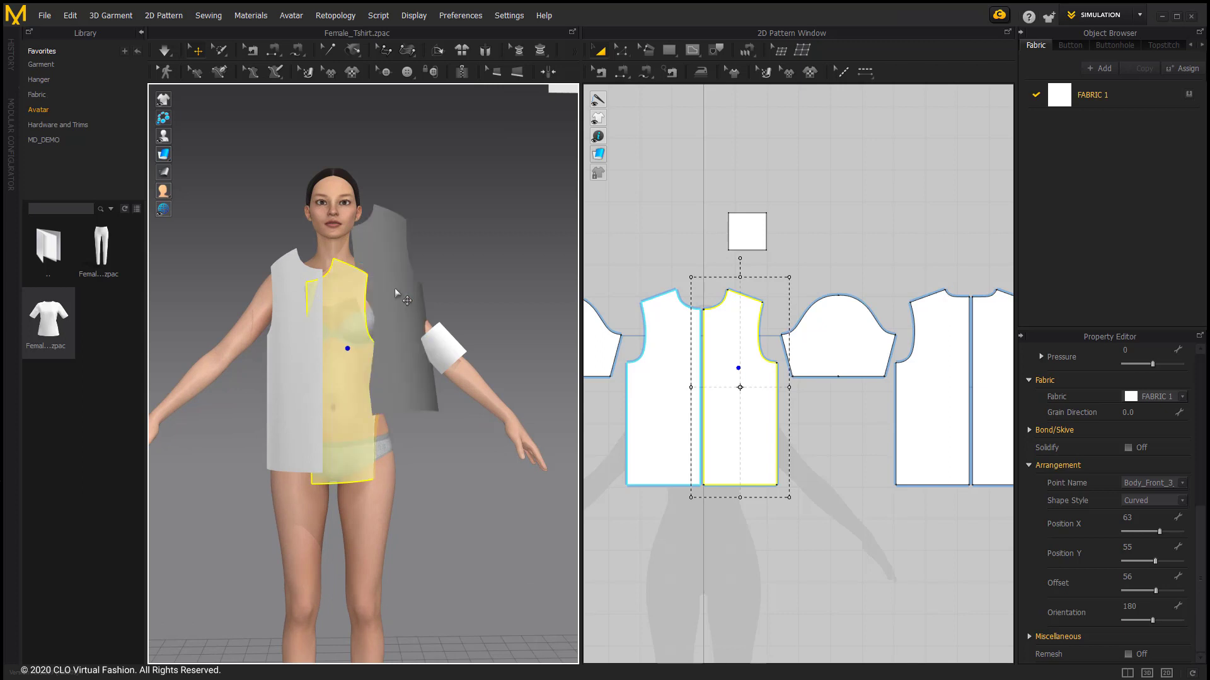
pyautogui.click(395, 288)
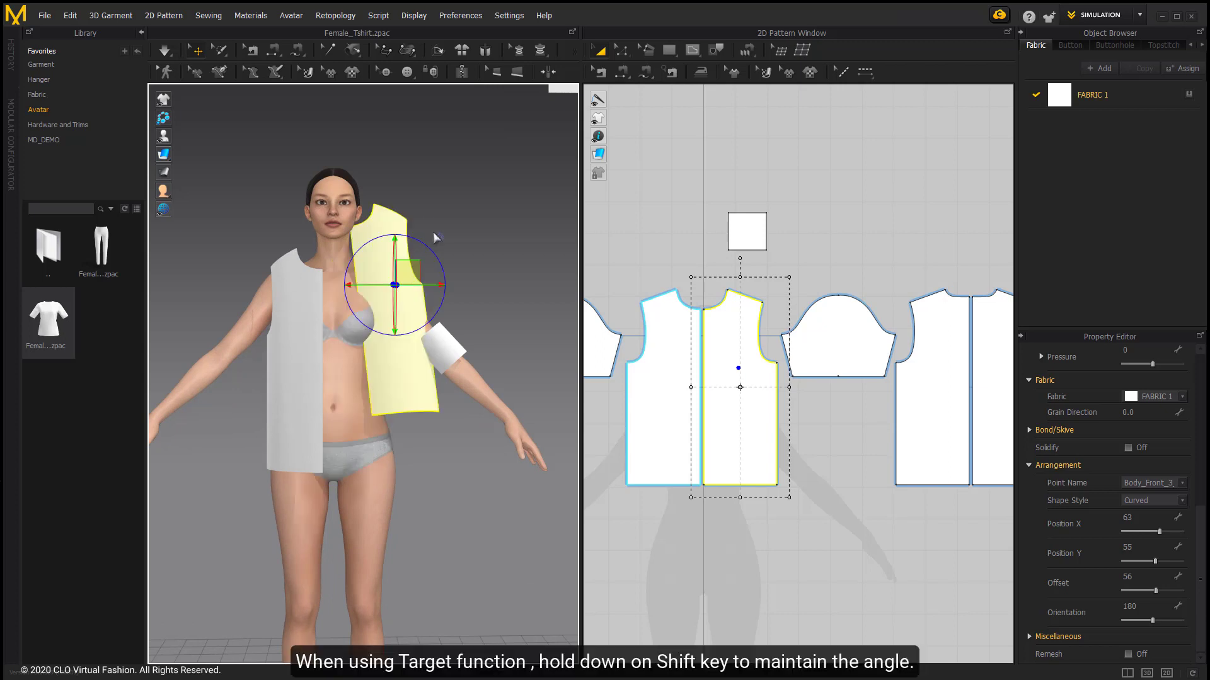
pyautogui.click(350, 352)
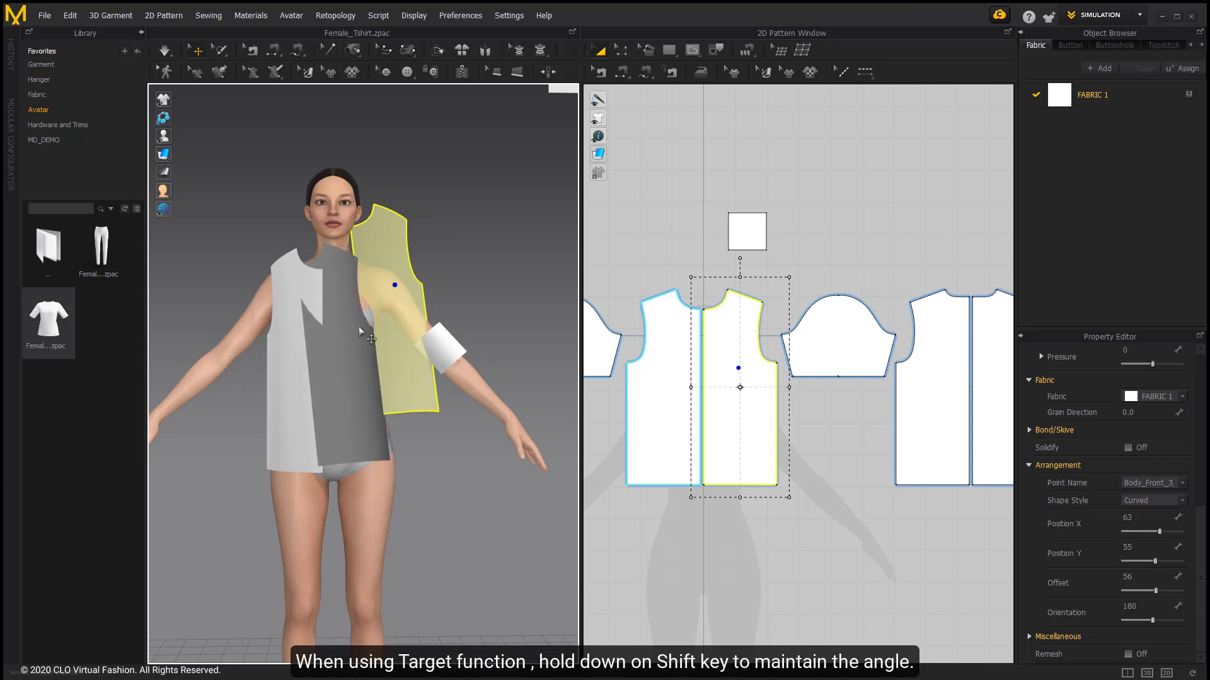
pyautogui.click(359, 328)
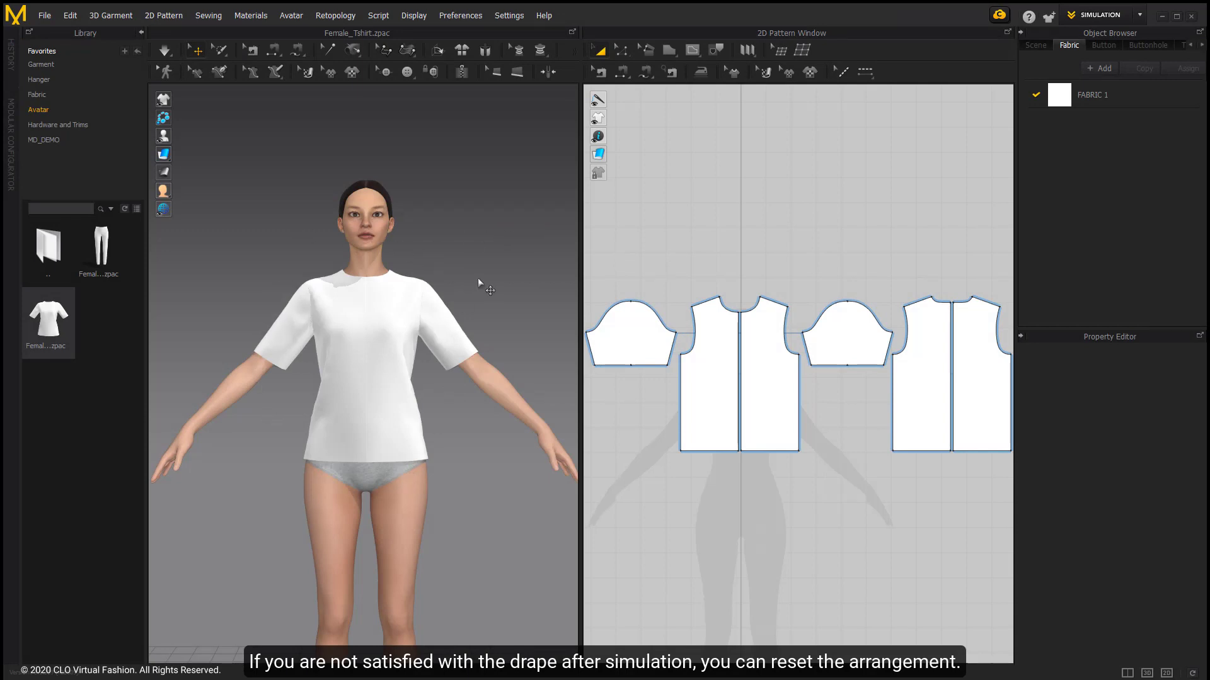
# Reset all patterns to their 3D arrangement around the avatar, and reset them flat to match the 2D layout
pyautogui.click(488, 49)
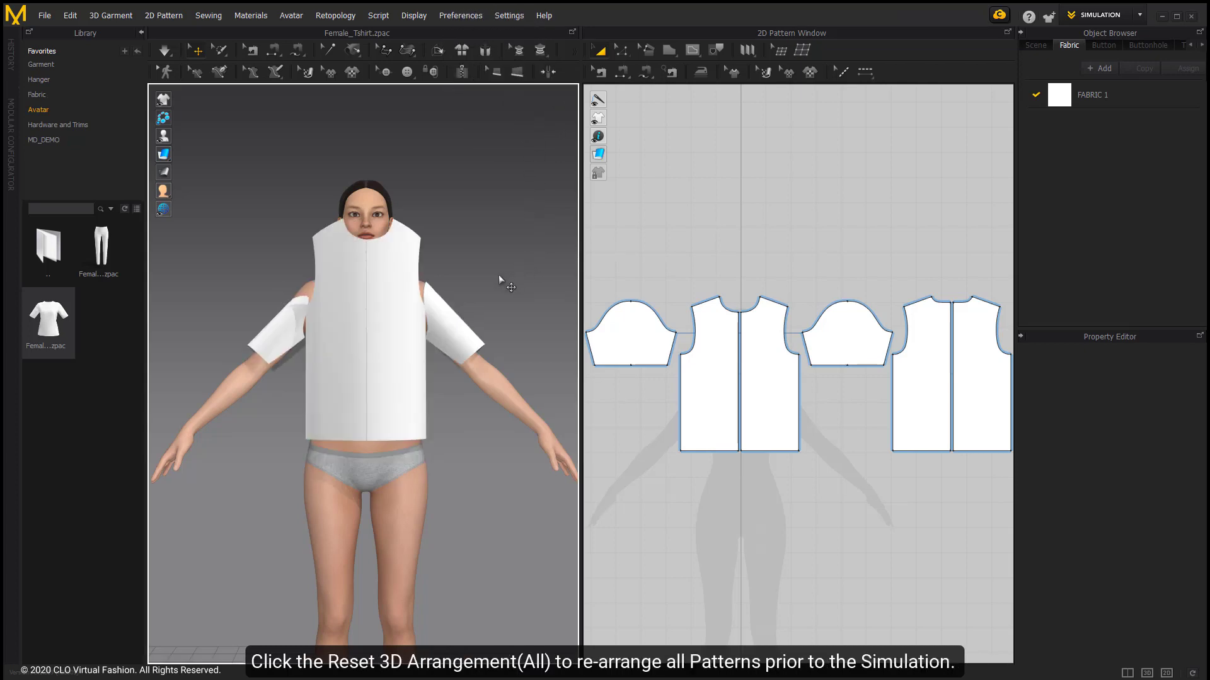
pyautogui.click(480, 51)
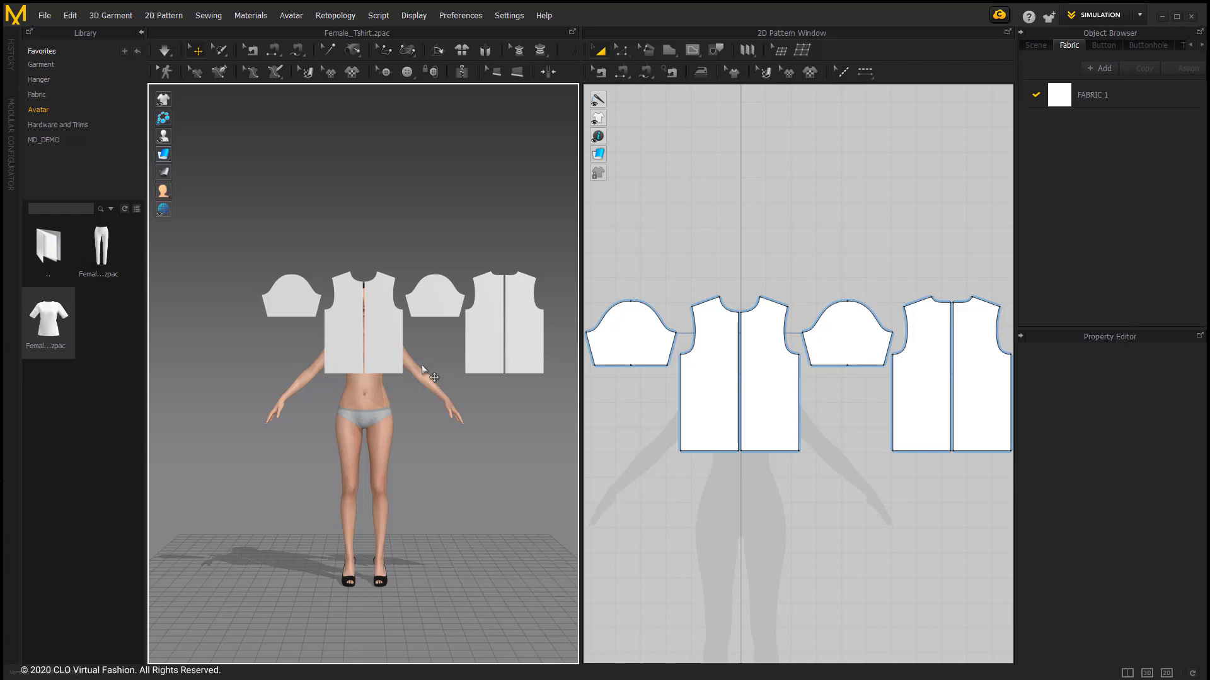
# Undo the arrangement resets applied to all patterns
pyautogui.hotkey('ctrl', 'z')
pyautogui.hotkey('ctrl', 'z')
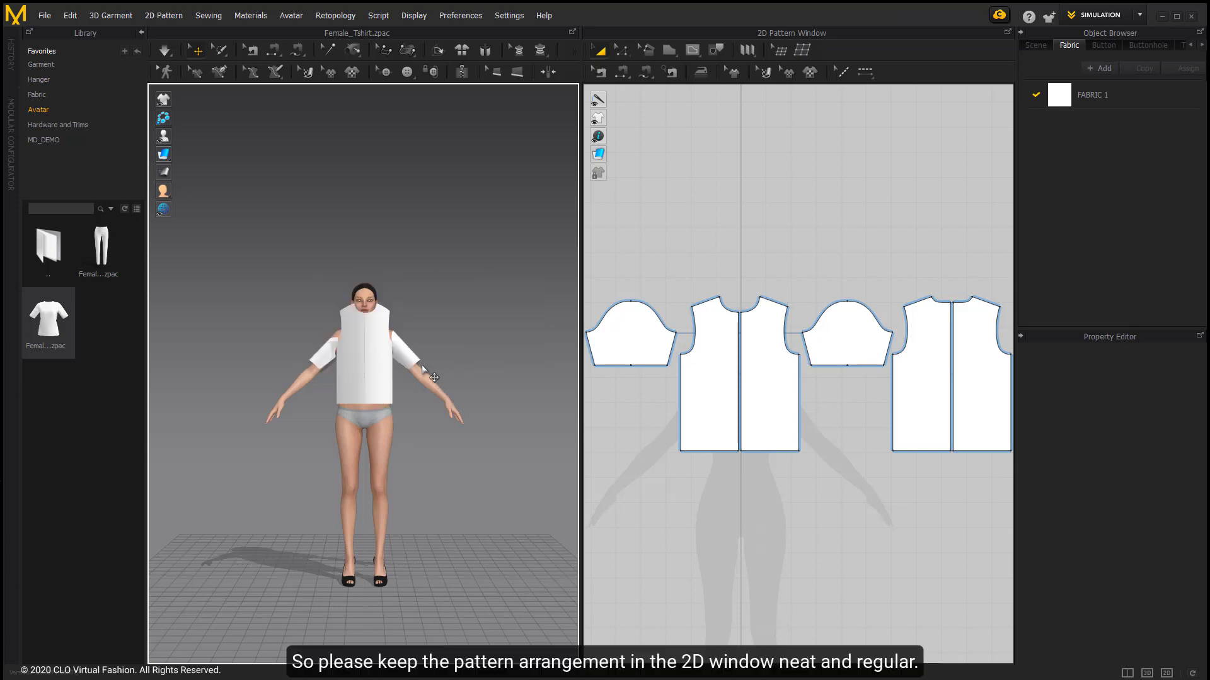
pyautogui.scroll(2, 428, 352)
pyautogui.scroll(4, 427, 353)
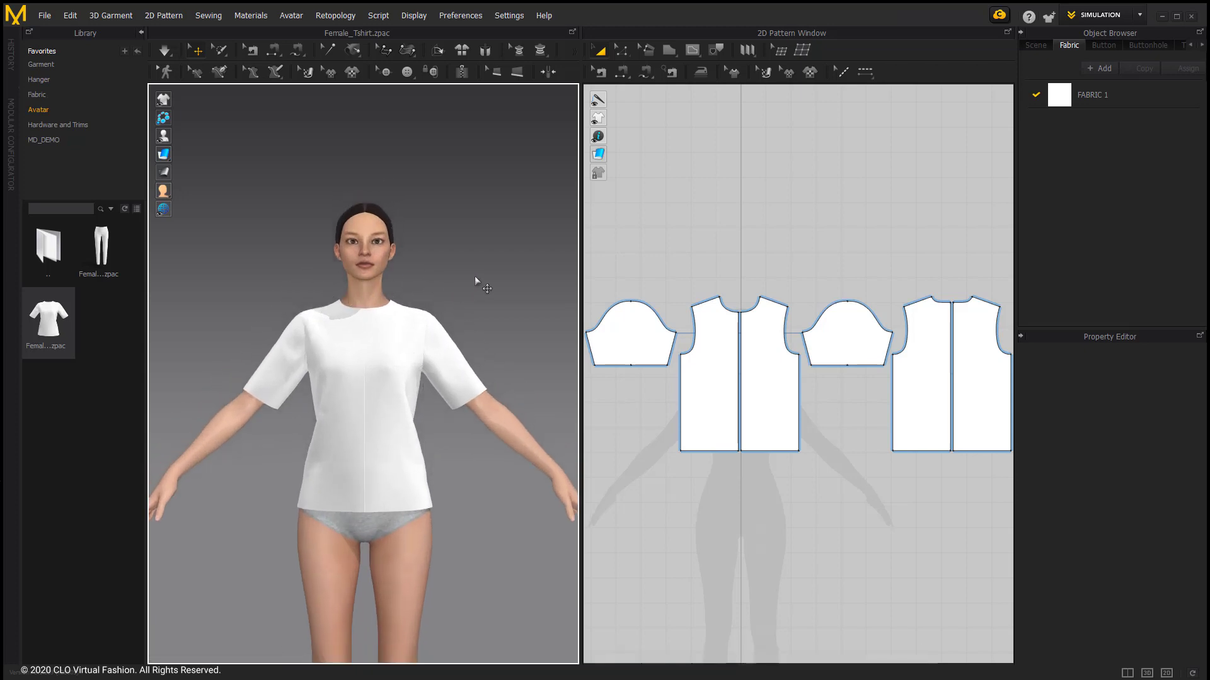
# Select the sleeve on the avatar's left arm and open its pattern arrangement commands
pyautogui.click(448, 354)
pyautogui.scroll(3, 446, 350)
pyautogui.rightClick(342, 216)
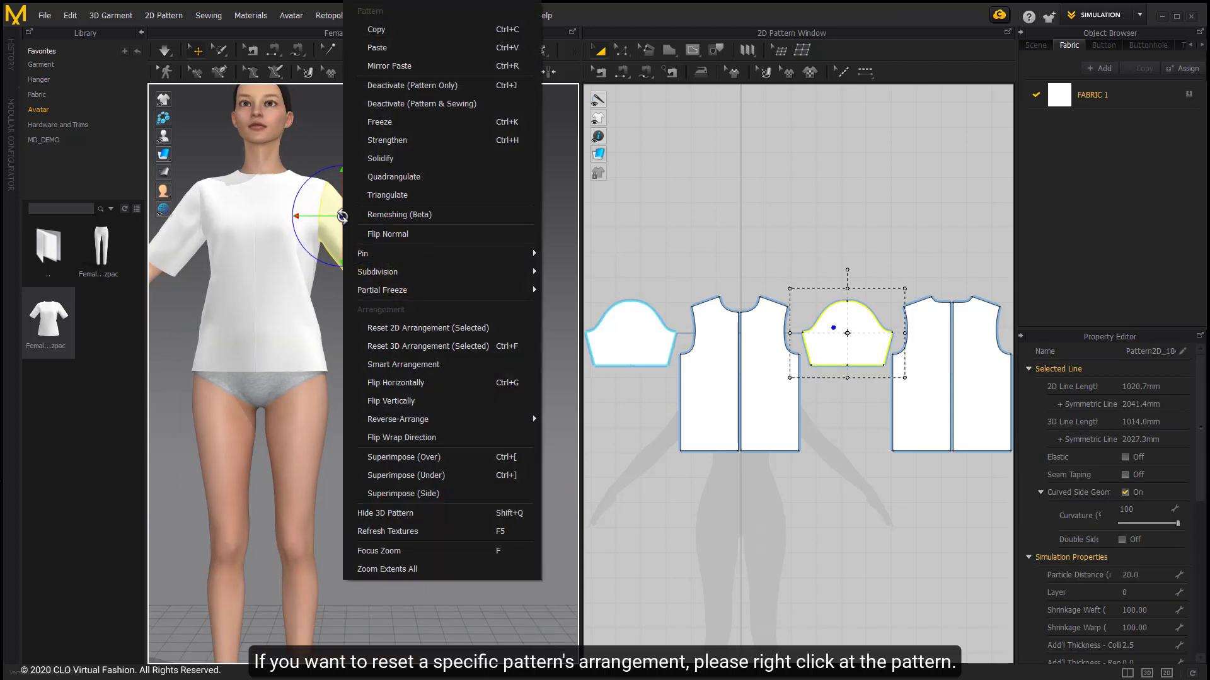